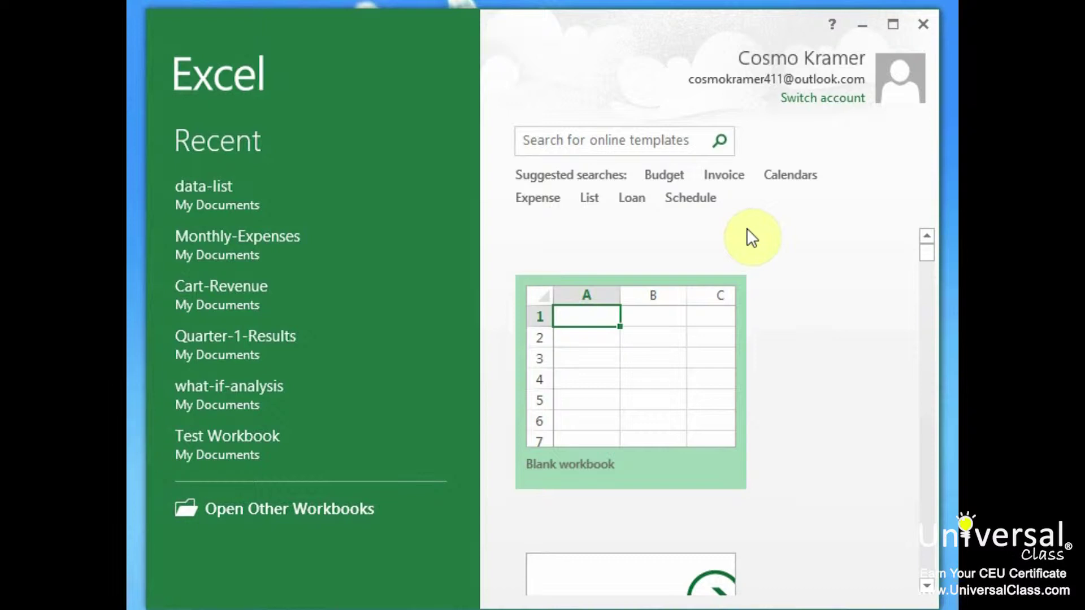
# Step: Create a new workbook from the Monthly family meal planner start-screen template
pyautogui.moveTo(926, 254); pyautogui.dragTo(942, 453)
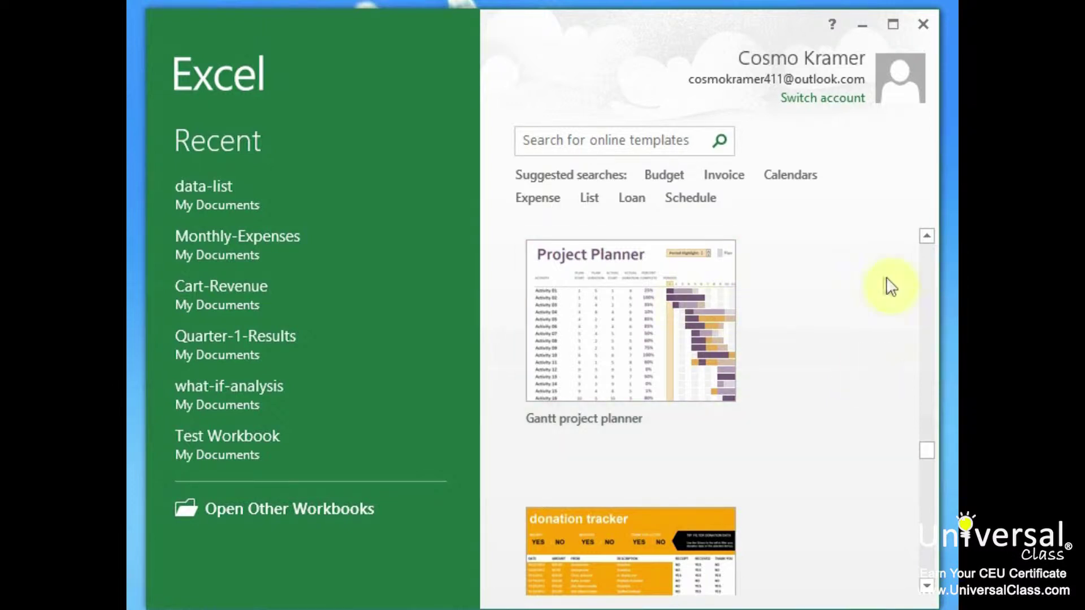
pyautogui.moveTo(922, 450); pyautogui.dragTo(939, 470)
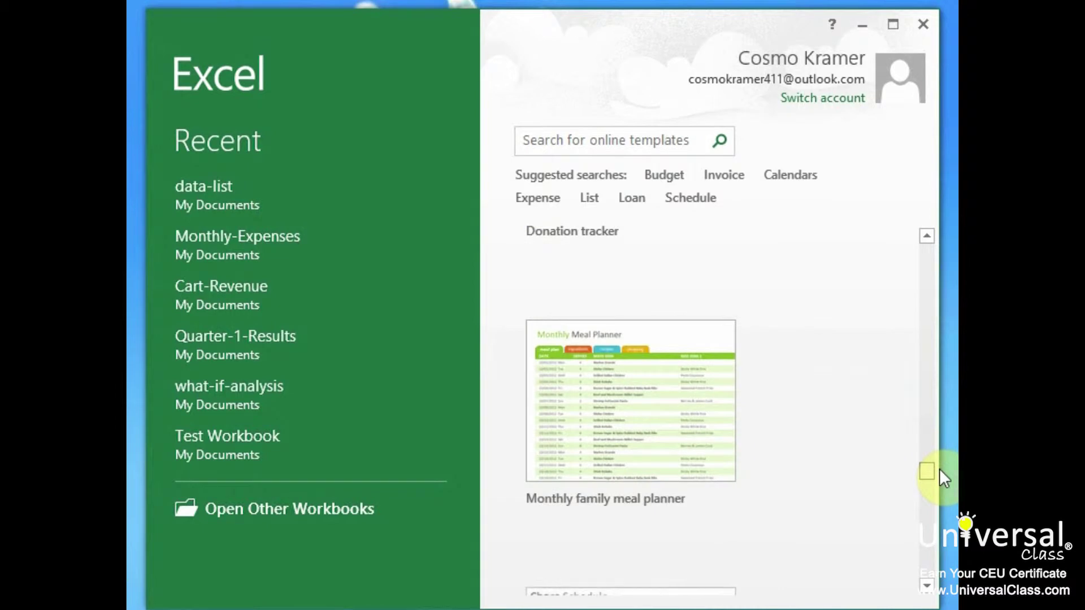
pyautogui.click(668, 384)
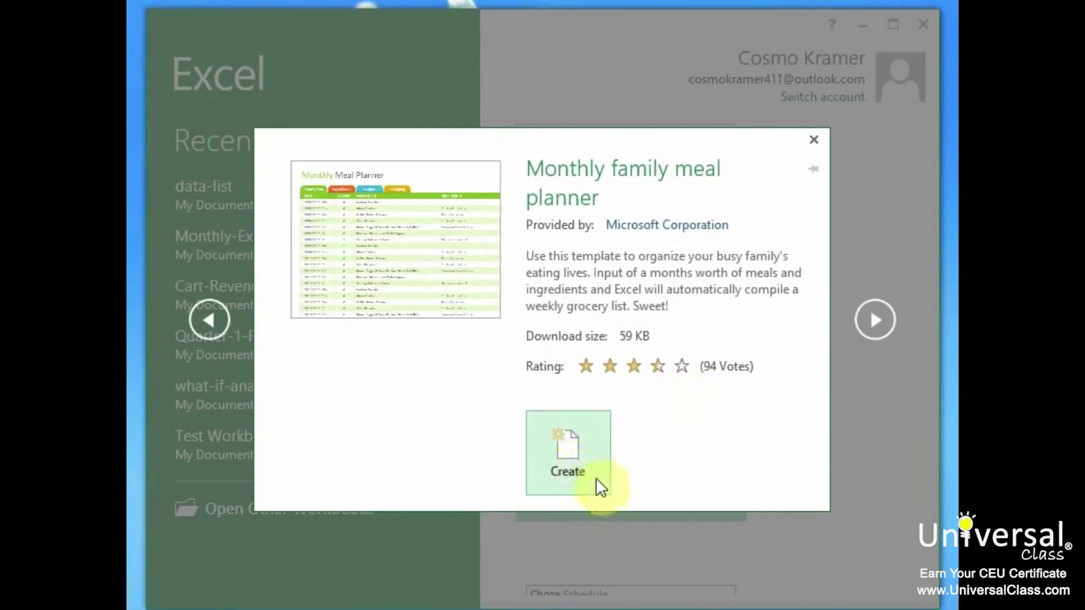
pyautogui.click(587, 455)
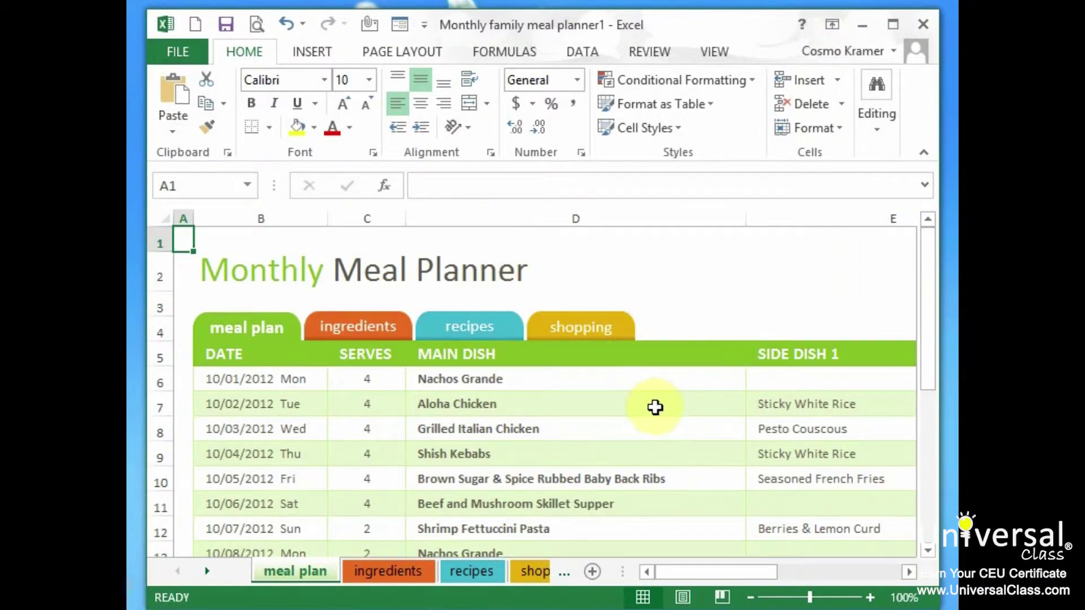
pyautogui.moveTo(932, 320); pyautogui.dragTo(917, 337)
pyautogui.click(400, 572)
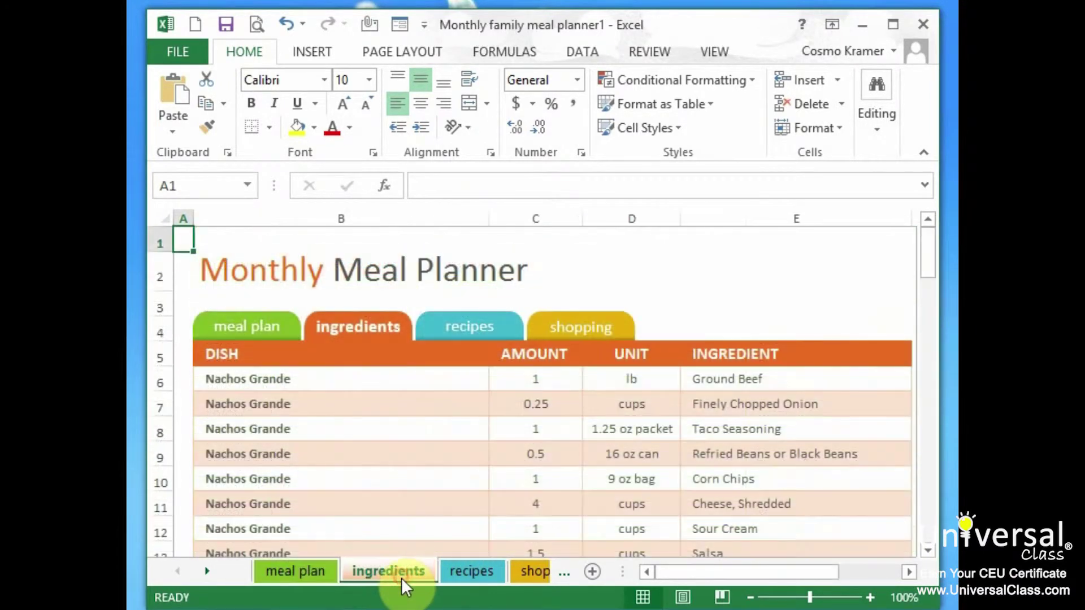
pyautogui.click(462, 572)
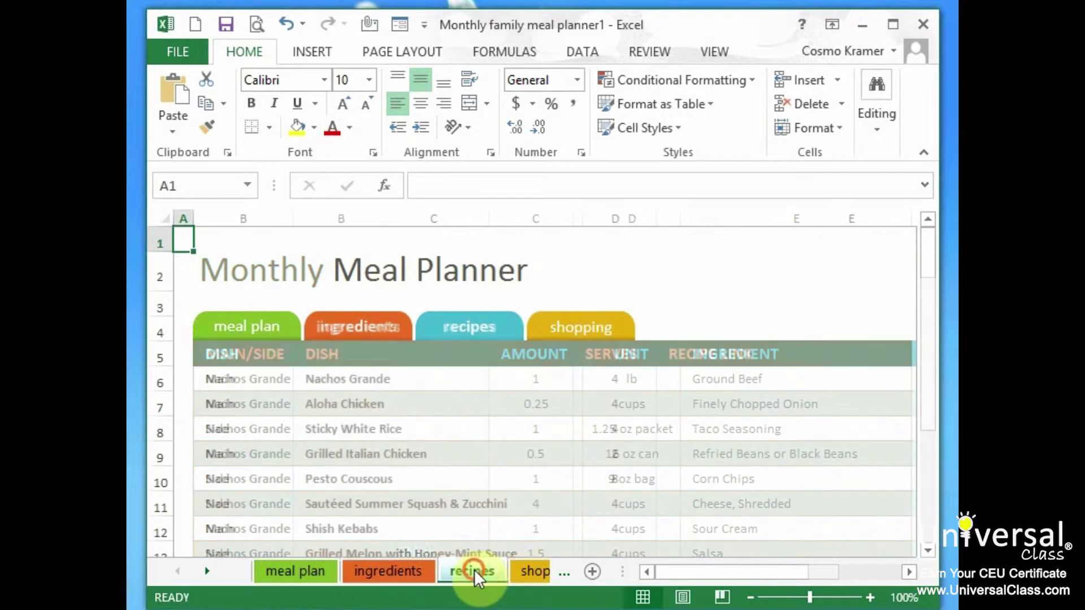
pyautogui.click(531, 571)
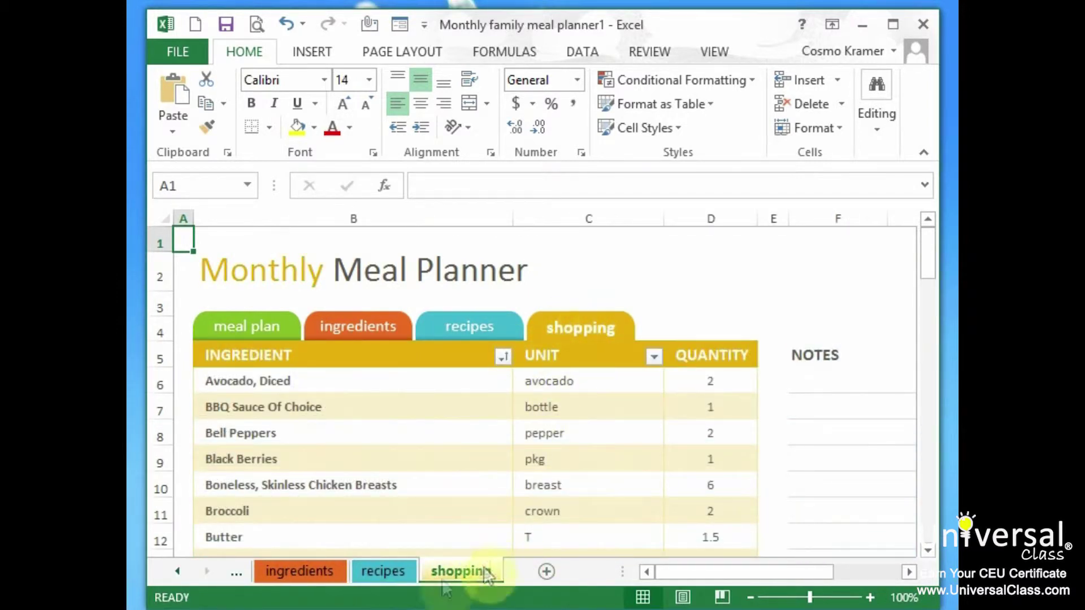
pyautogui.click(385, 572)
pyautogui.click(306, 573)
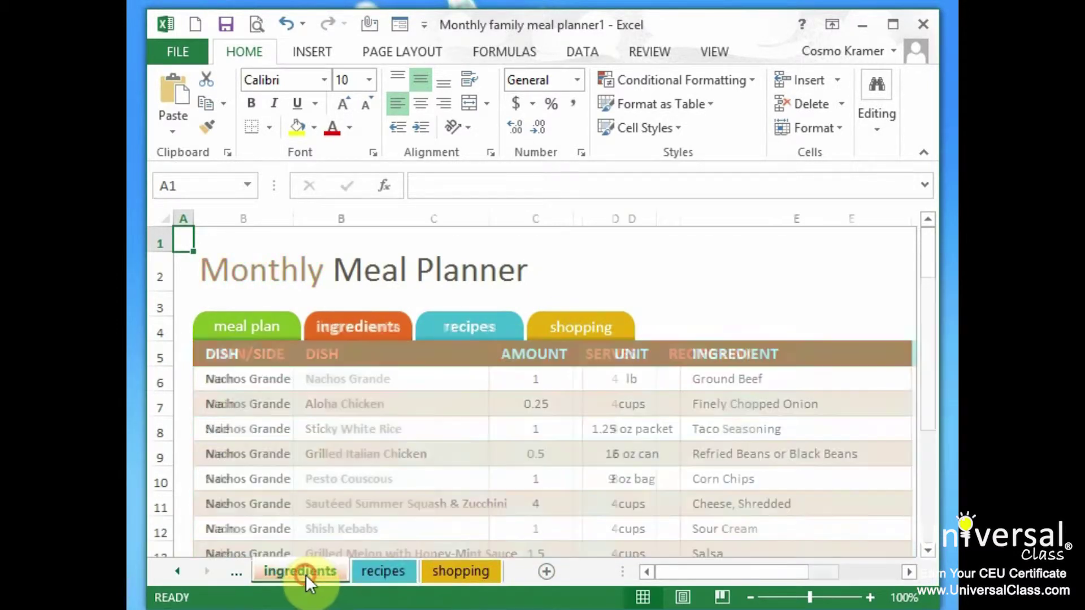
pyautogui.click(276, 334)
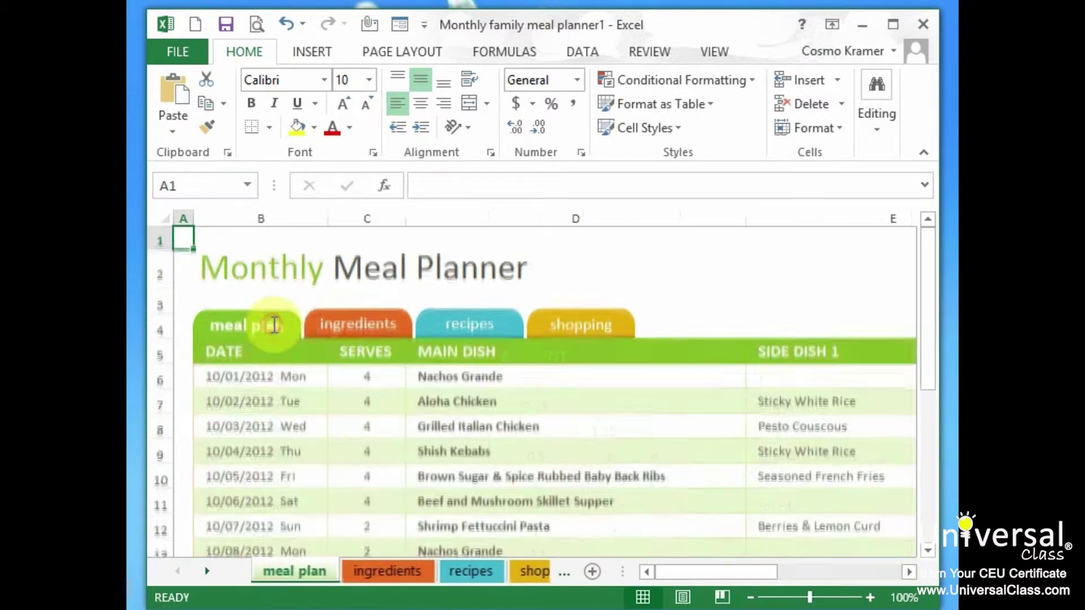
# Step: Replace the first meal with Hamburgers, French Fries and Coleslaw in D6:F6
pyautogui.doubleClick(518, 378)
pyautogui.moveTo(521, 379); pyautogui.dragTo(163, 353)
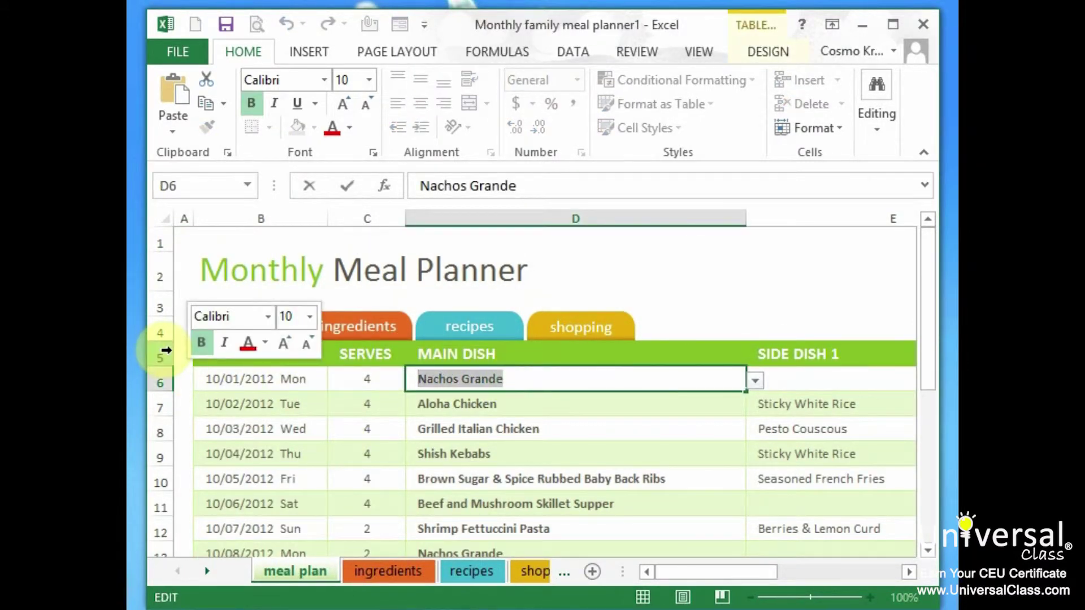
pyautogui.write('Hamburgers')
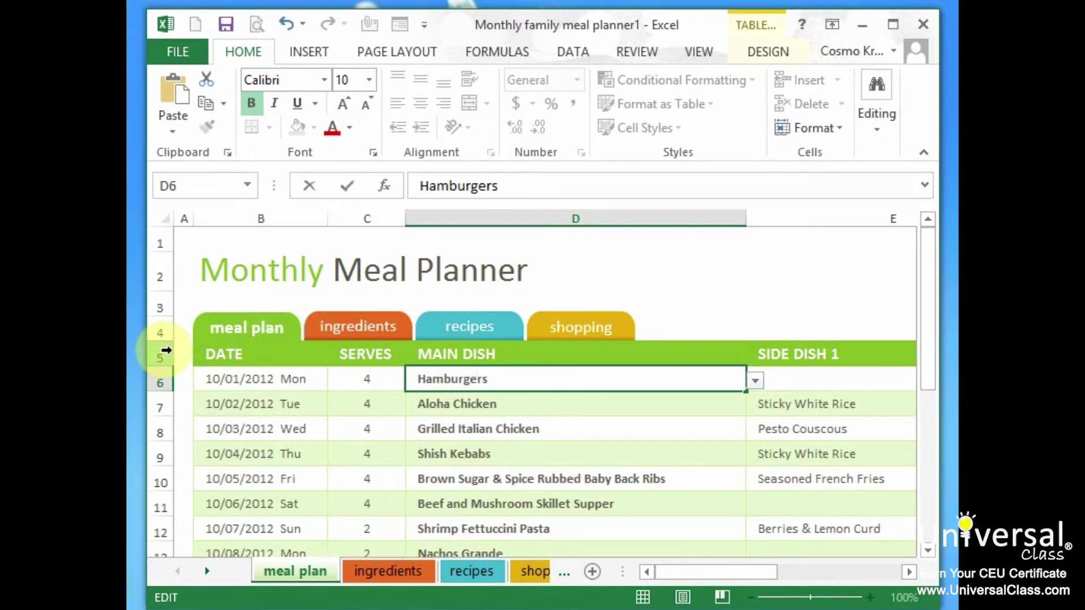
pyautogui.press('Tab')
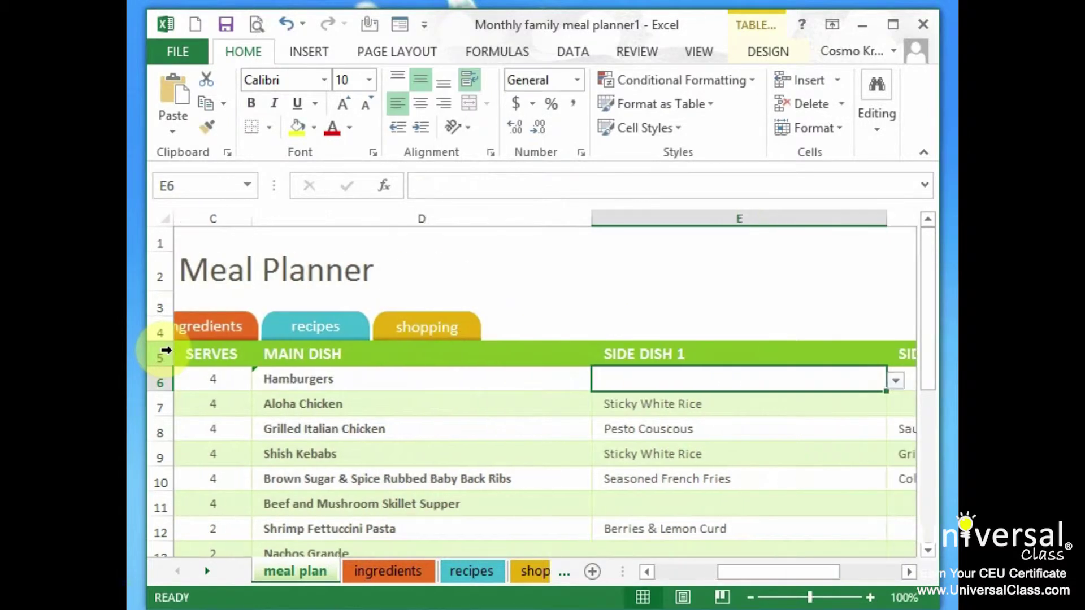
pyautogui.write('French Fries')
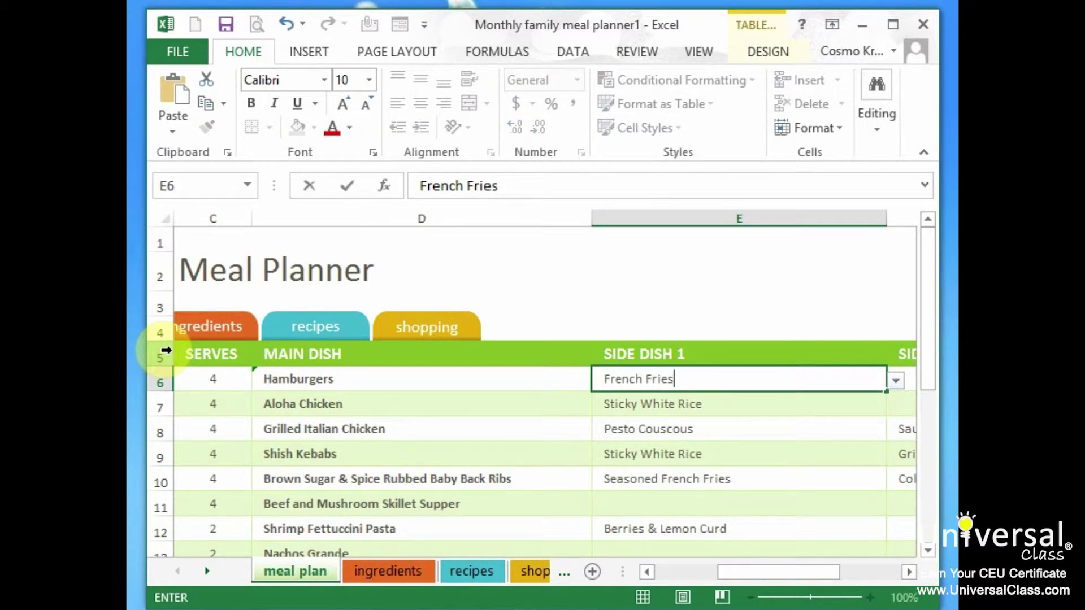
pyautogui.press('Tab')
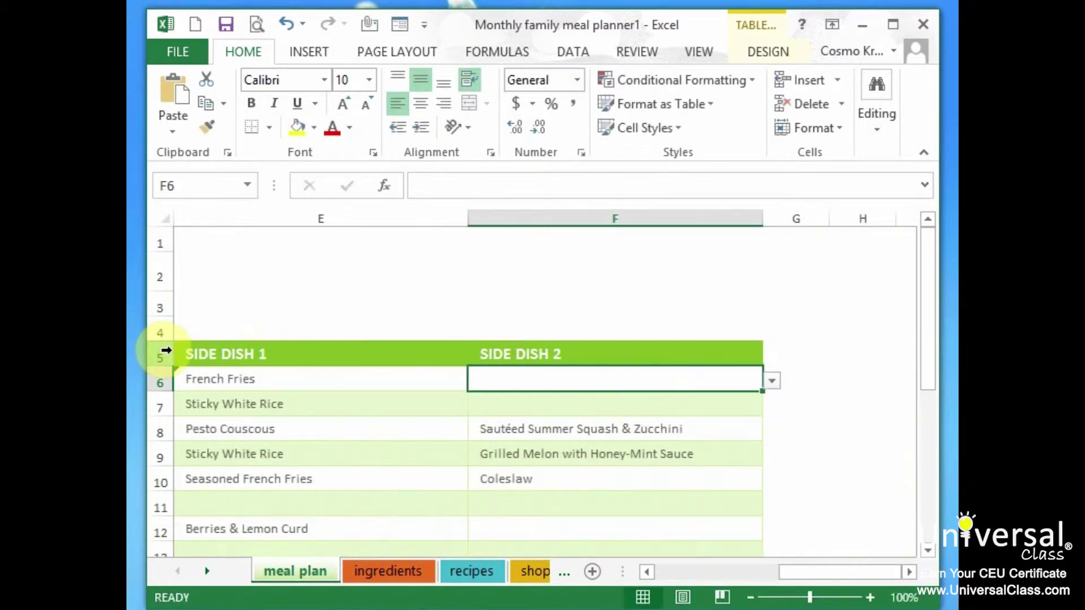
pyautogui.write('Coleslaw')
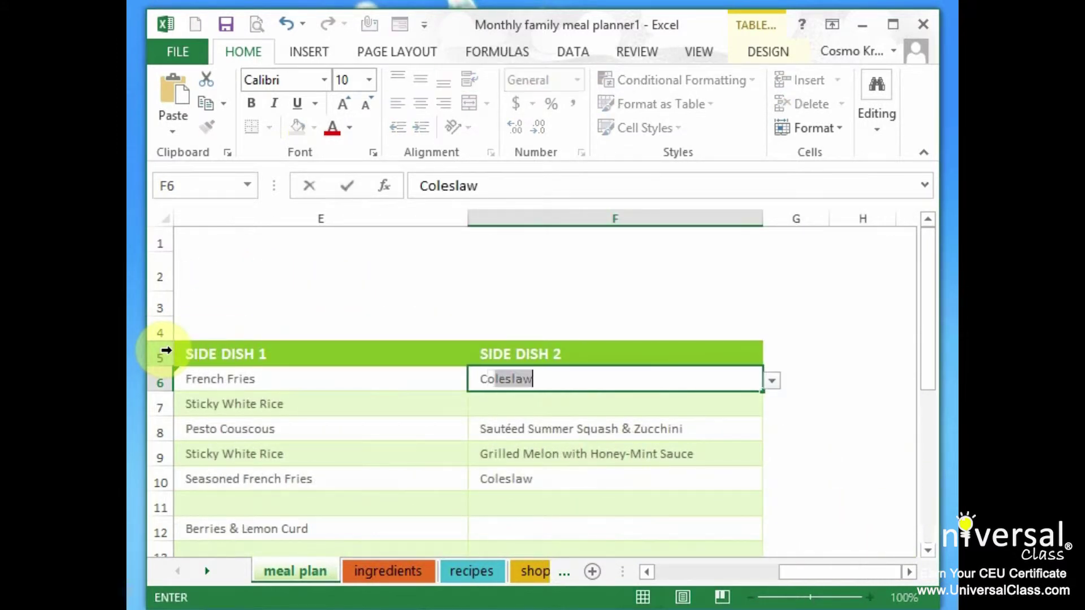
pyautogui.press('Return')
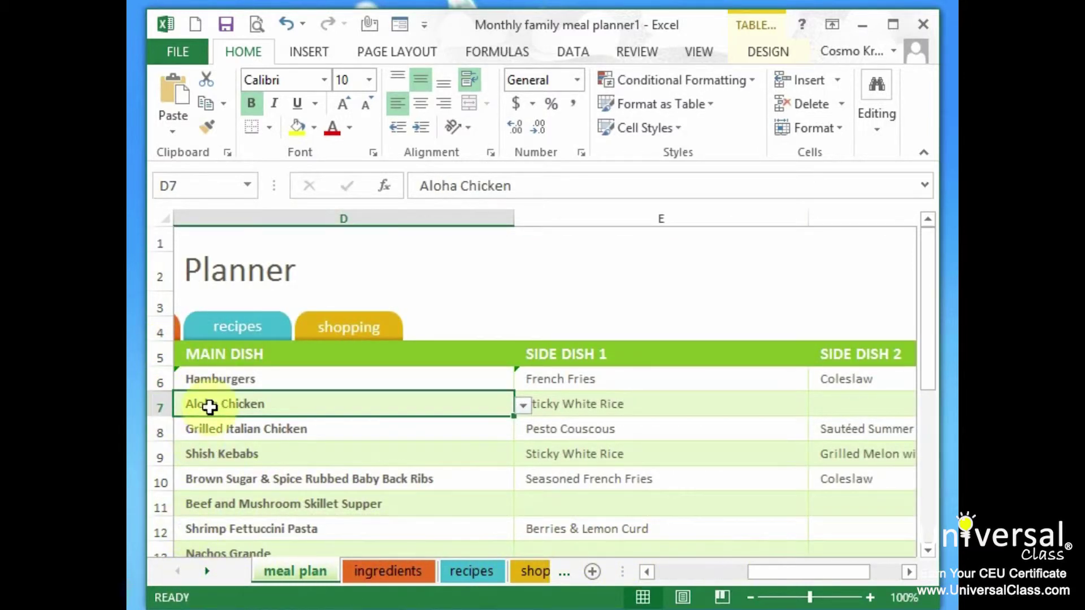
# Step: Change the first meal plan date in B6 to 5/1/2014
pyautogui.press('Left')
pyautogui.press('Left')
pyautogui.press('Left')
pyautogui.press('Right')
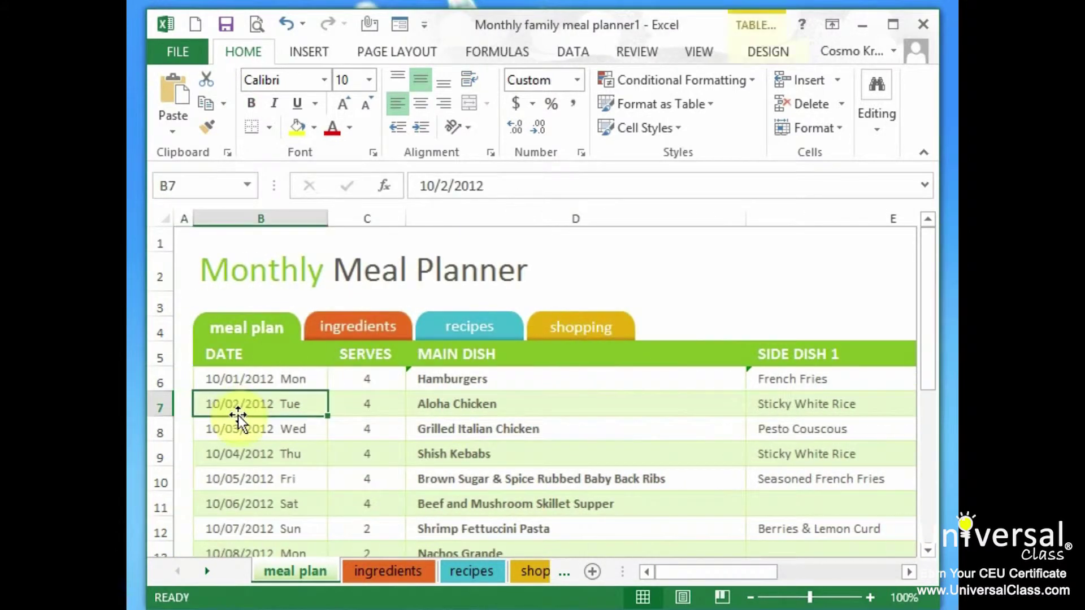
pyautogui.press('Up')
pyautogui.write('5/1/2014')
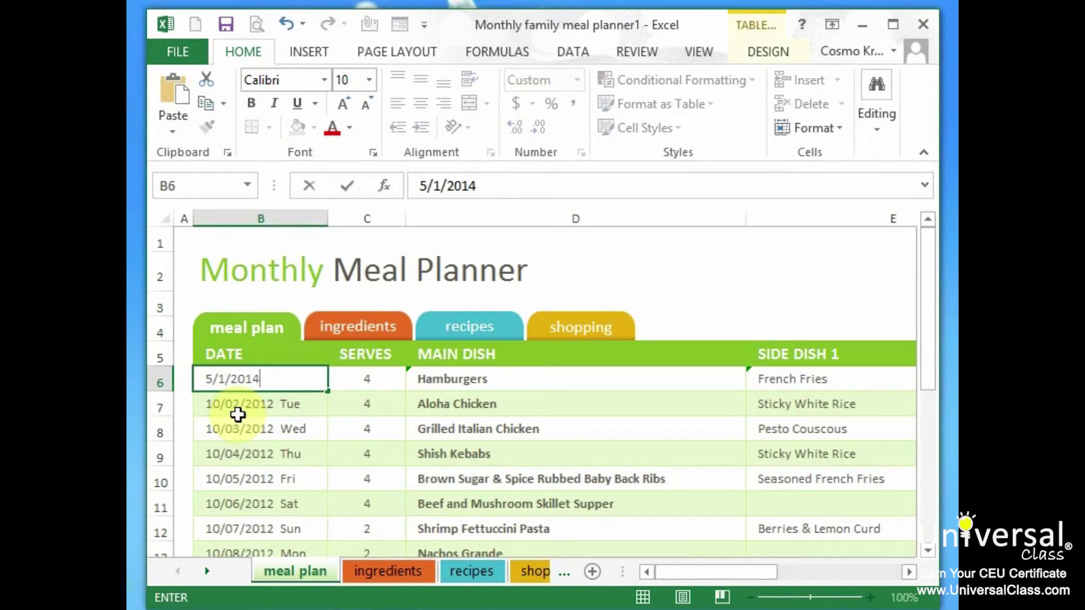
pyautogui.press('Return')
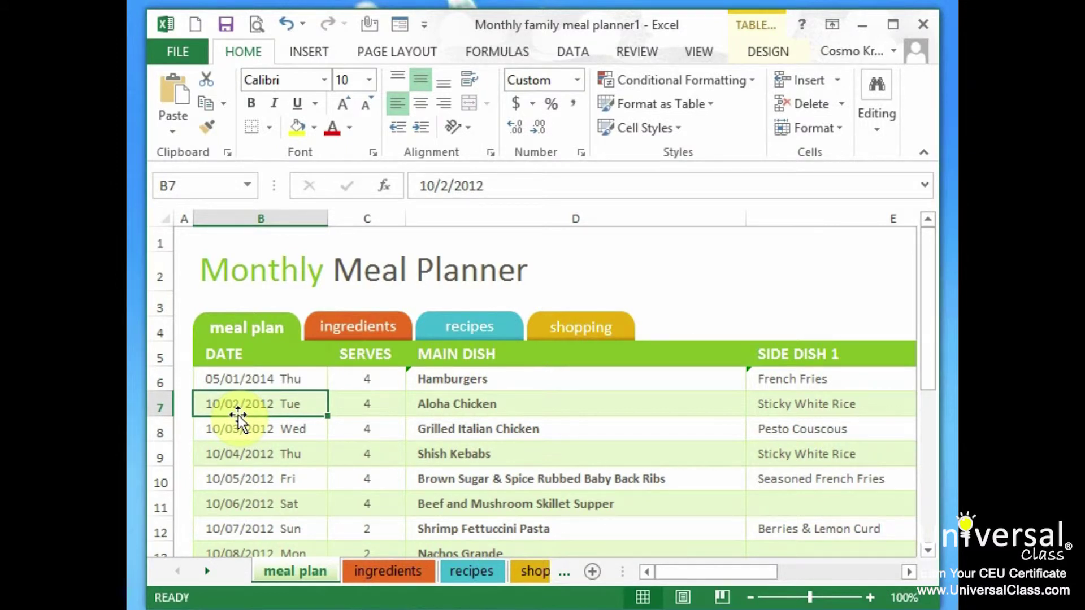
pyautogui.click(580, 327)
pyautogui.click(482, 325)
pyautogui.click(358, 327)
pyautogui.click(280, 331)
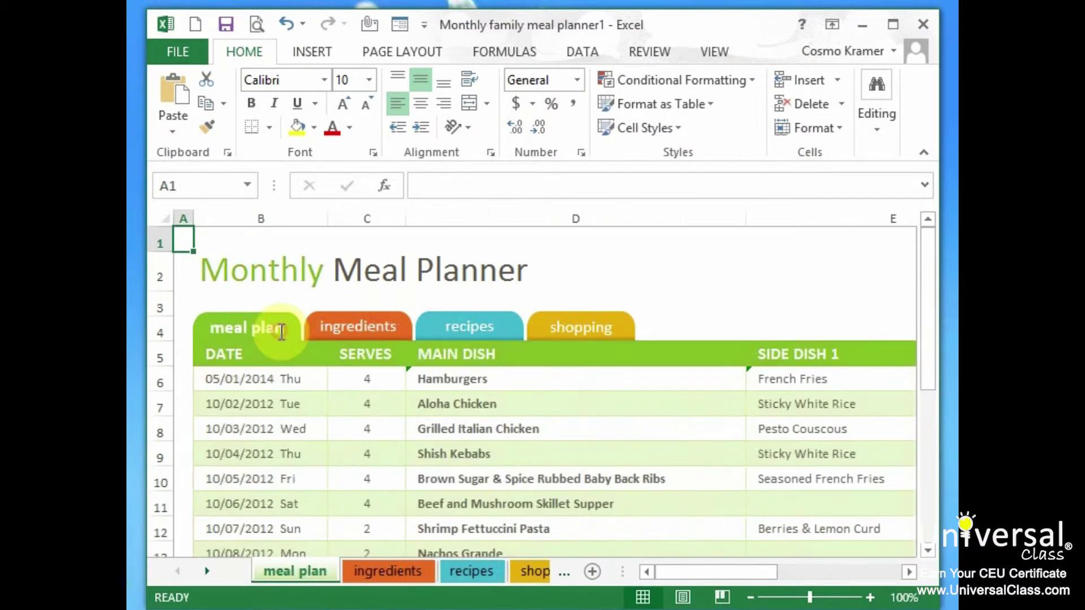
pyautogui.scroll(-6, 295, 416)
pyautogui.scroll(5, 296, 419)
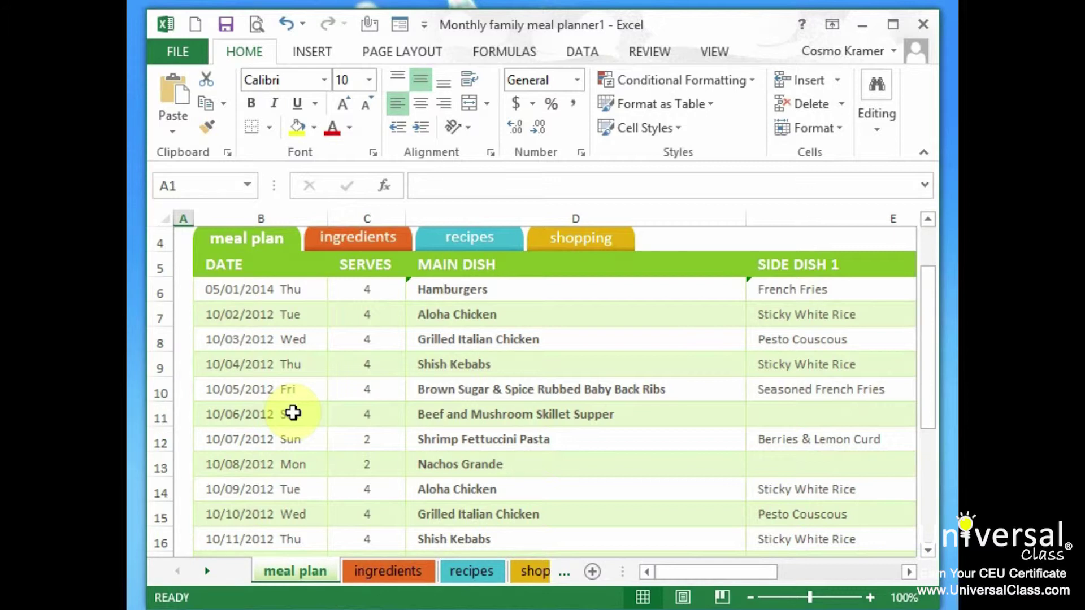
# Step: Open data-list from Recent Workbooks and close the meal planner without saving
pyautogui.click(182, 52)
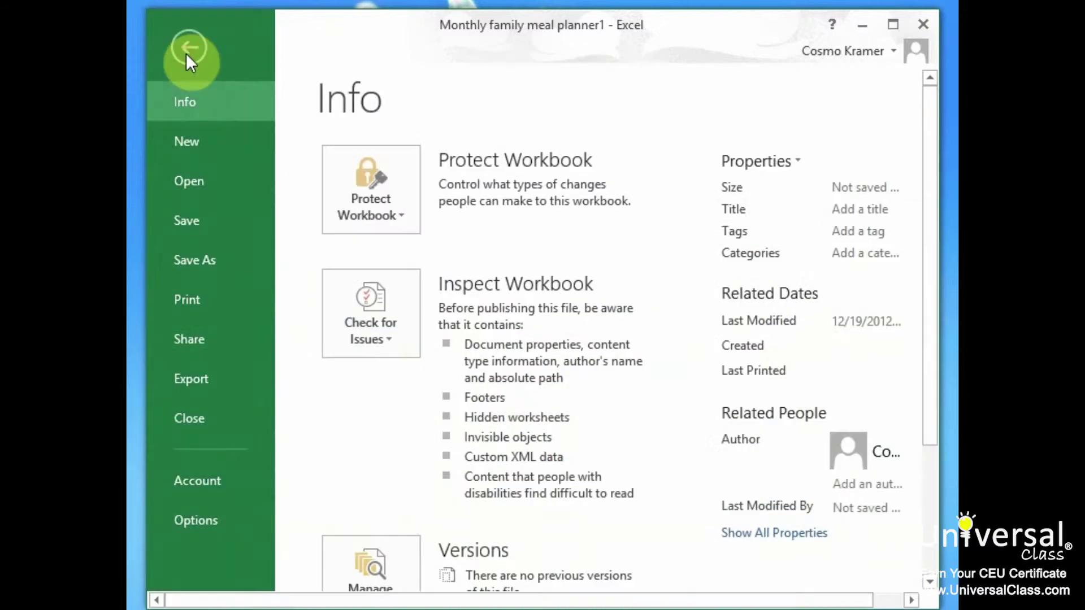
pyautogui.click(222, 179)
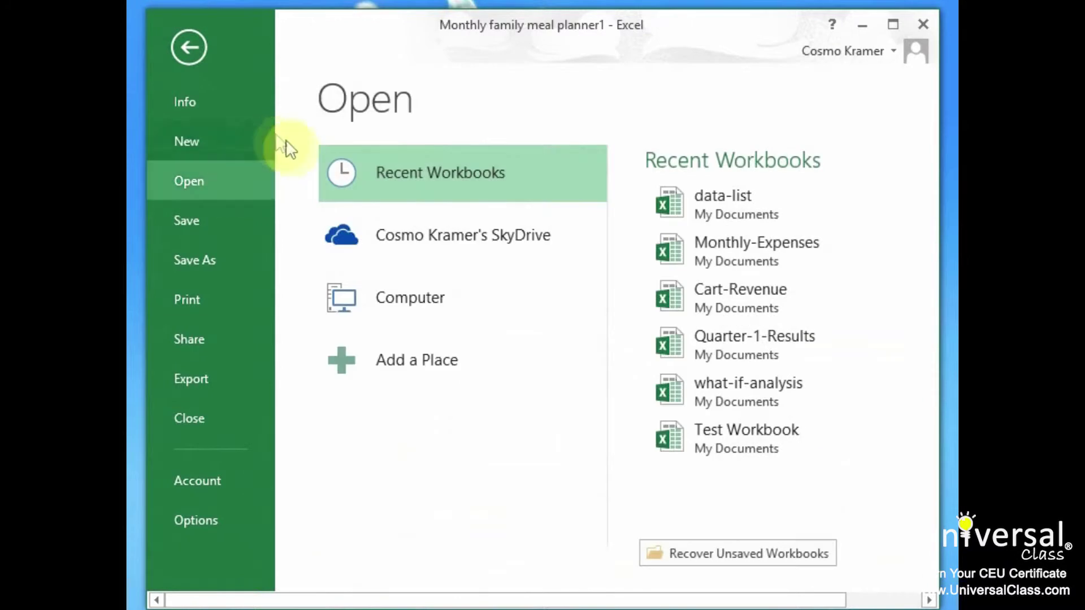
pyautogui.click(743, 196)
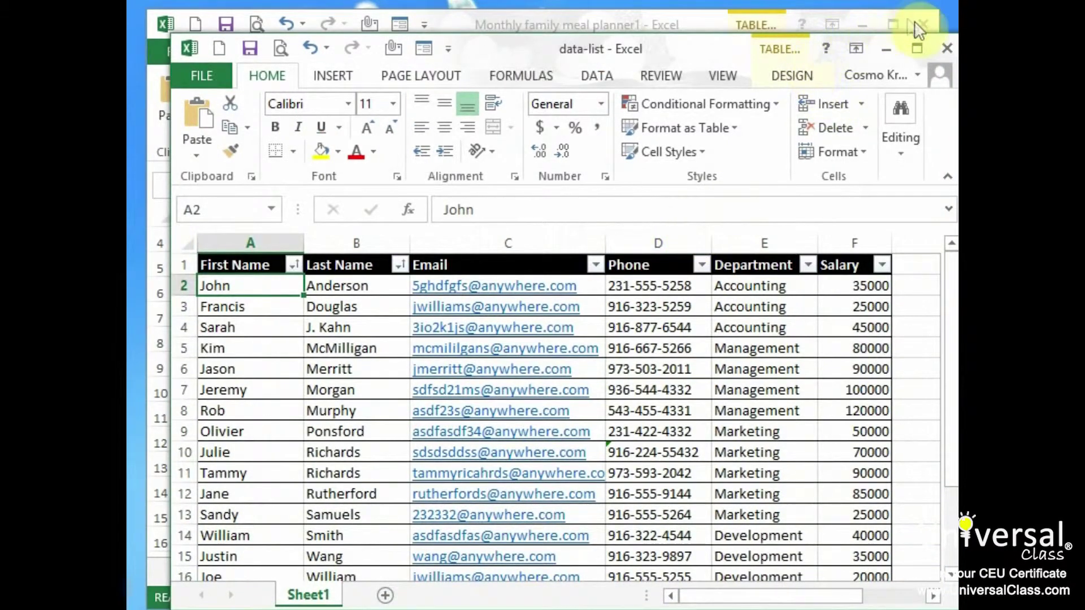
pyautogui.click(925, 24)
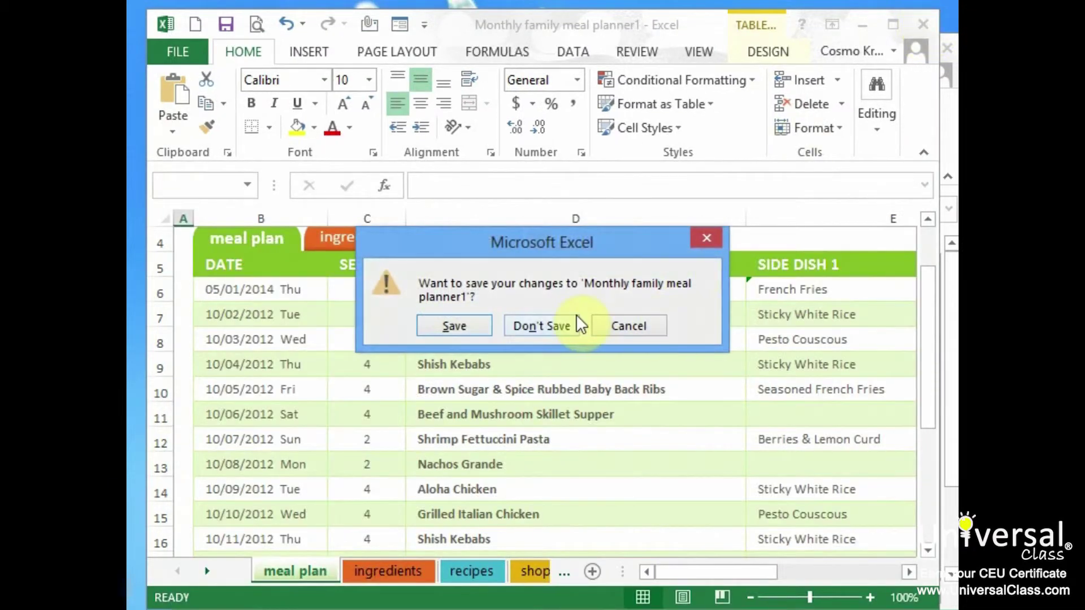
pyautogui.click(562, 319)
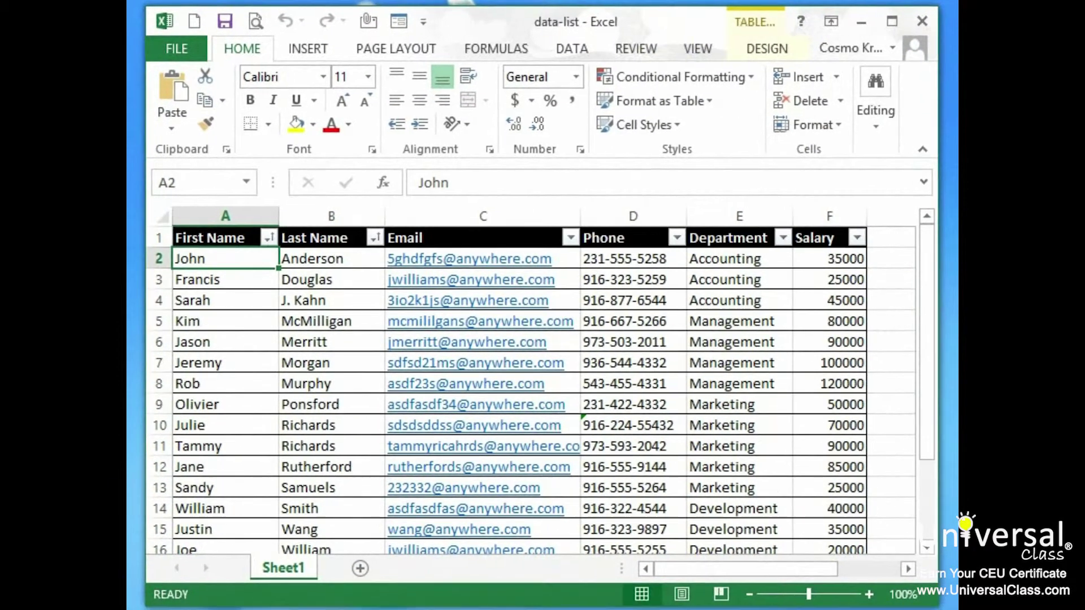
# Step: Delete all employee data rows from the data-list table, keeping only the headers
pyautogui.moveTo(159, 258); pyautogui.dragTo(160, 531)
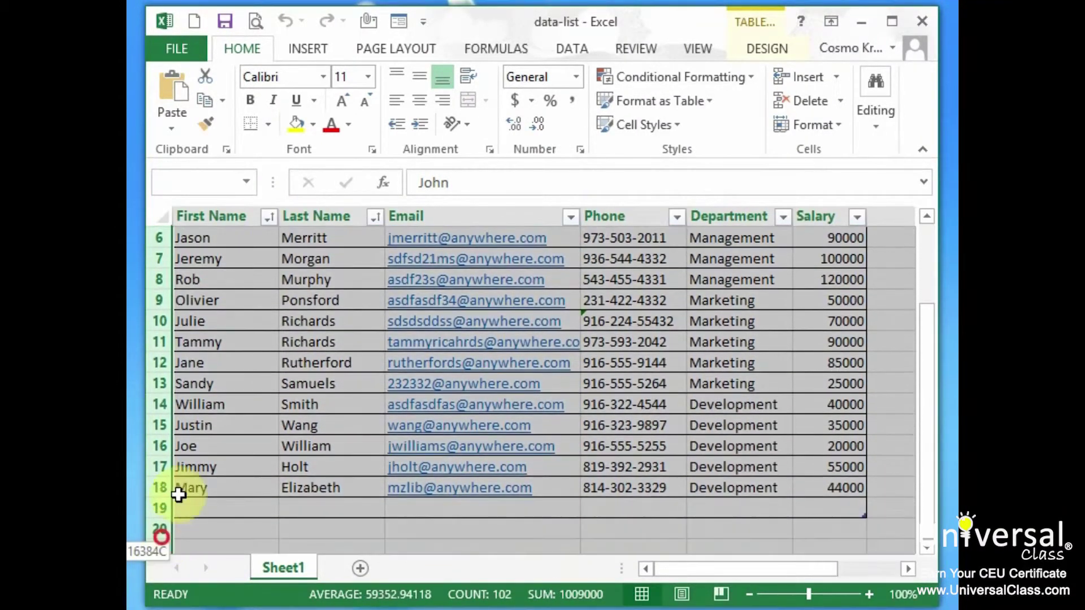
pyautogui.rightClick(239, 332)
pyautogui.click(291, 500)
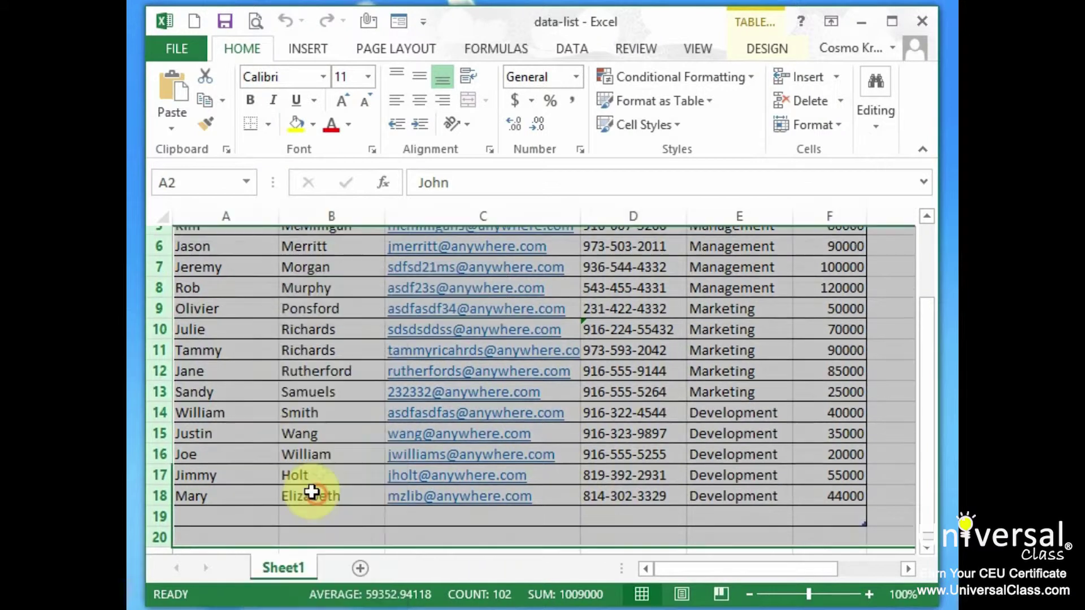
pyautogui.click(244, 256)
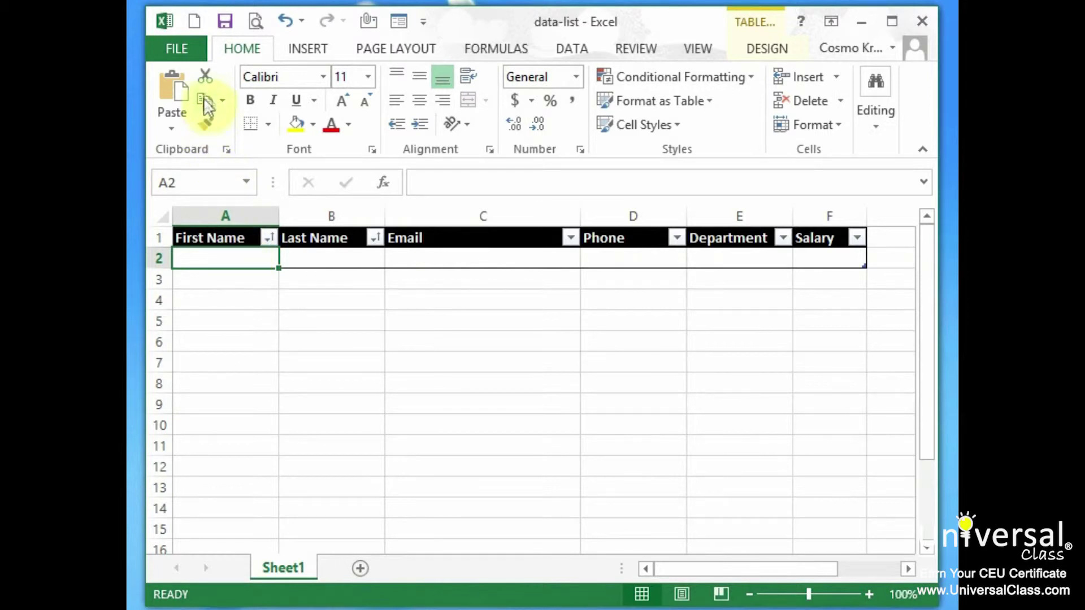
# Step: Save data-list as an Excel Template from My Documents into Custom Office Templates
pyautogui.click(190, 45)
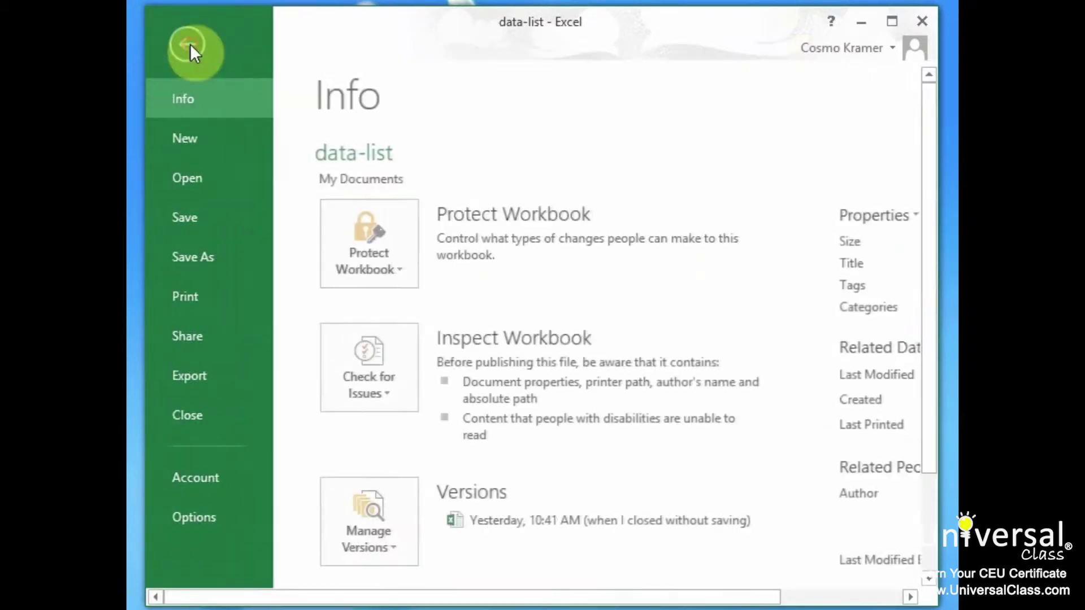
pyautogui.click(239, 261)
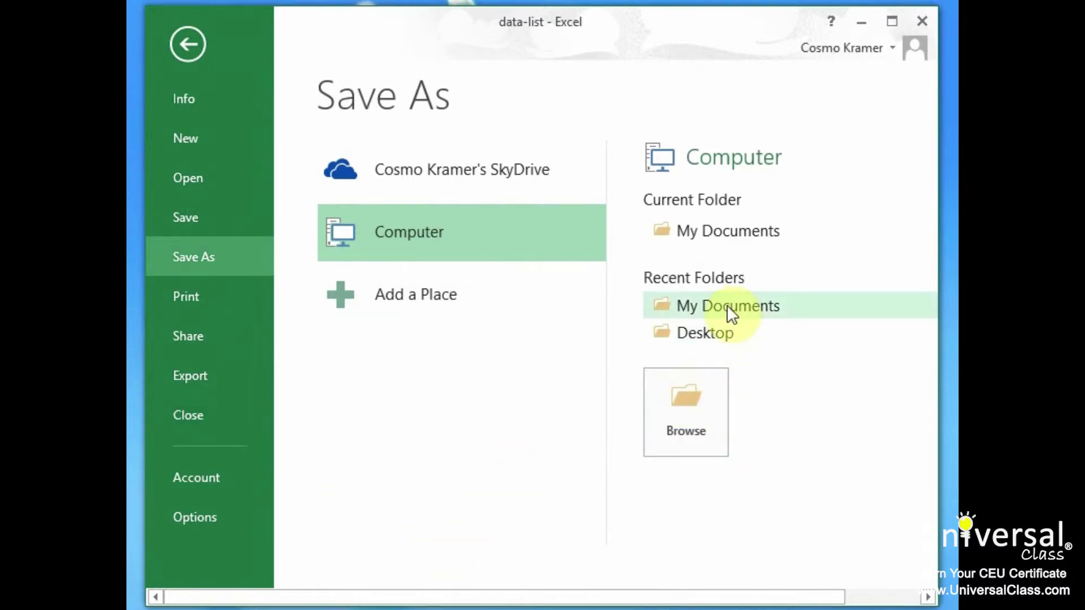
pyautogui.click(733, 241)
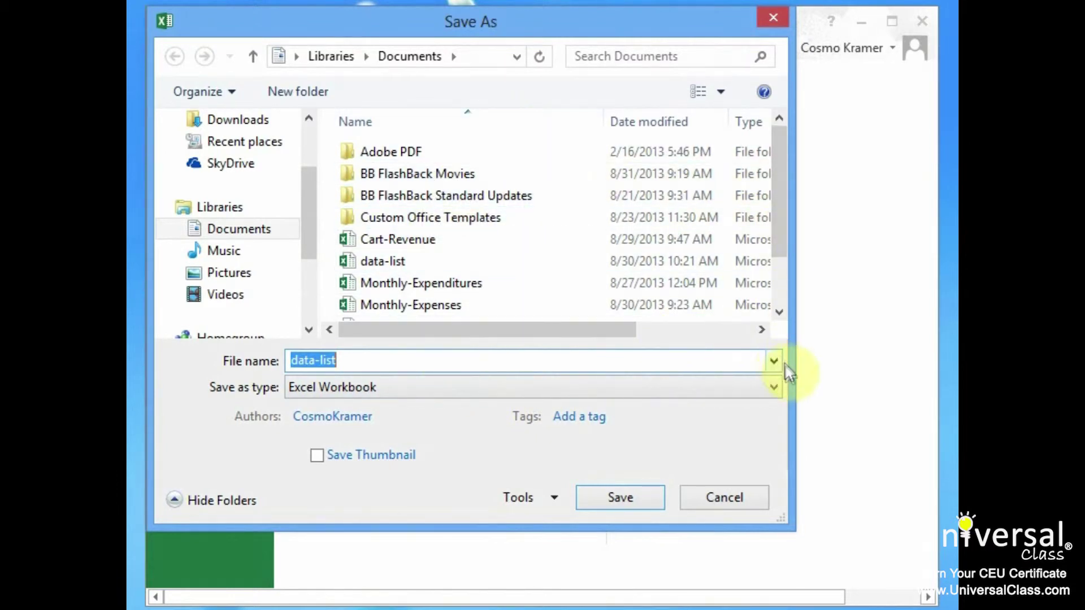
pyautogui.click(368, 387)
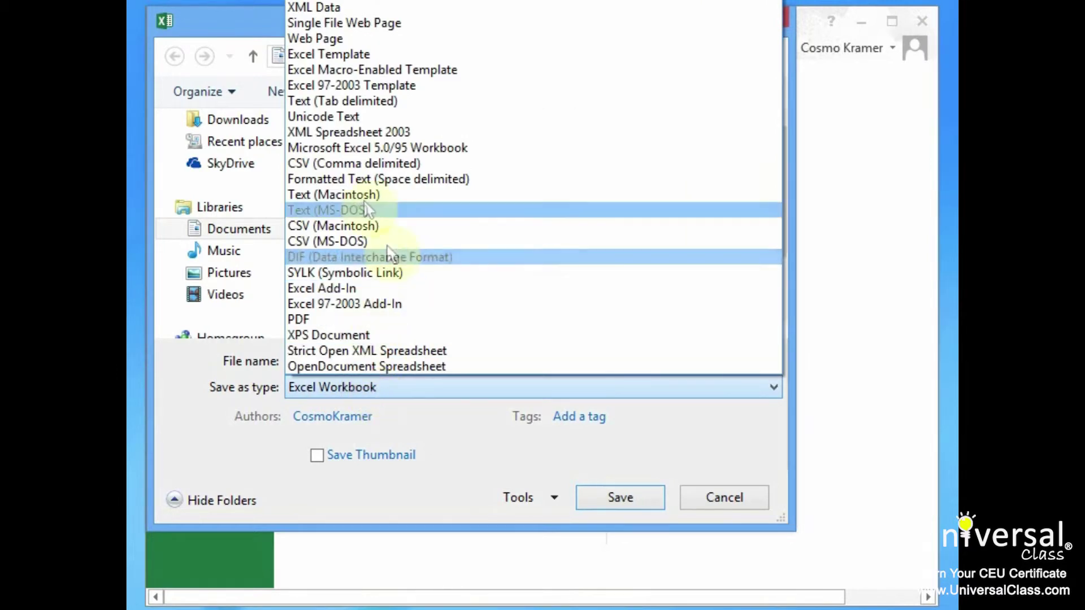
pyautogui.click(378, 56)
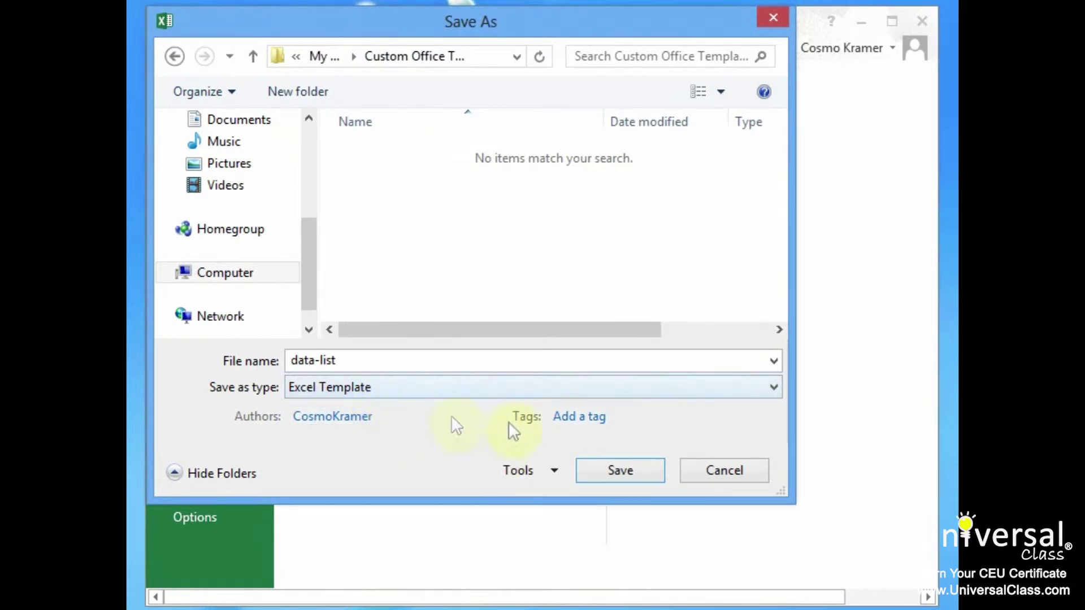
pyautogui.click(642, 475)
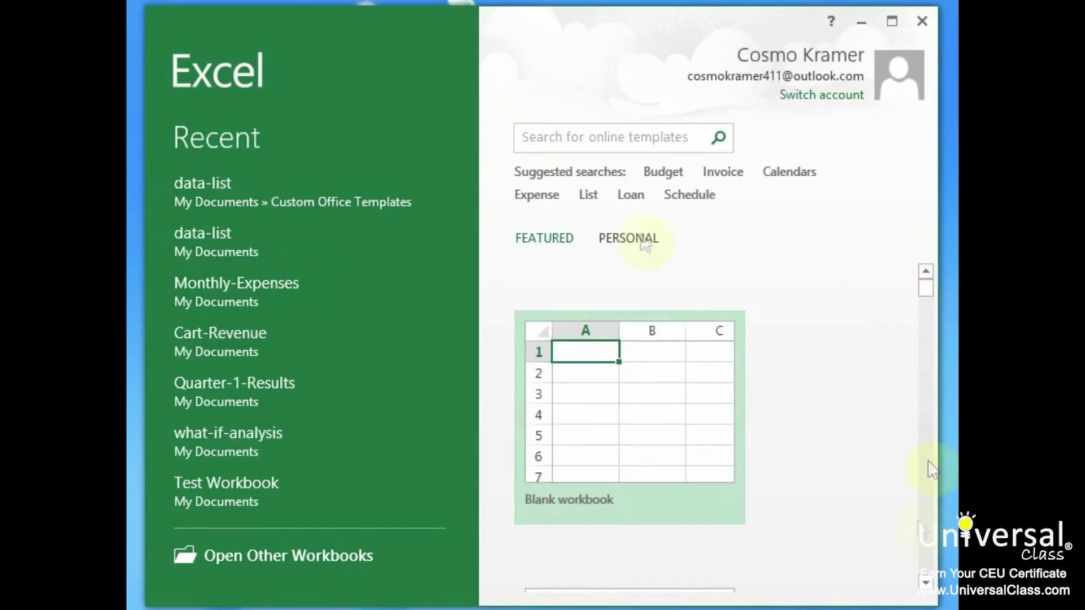
# Step: Start a new workbook from the data-list template under Personal templates
pyautogui.click(639, 236)
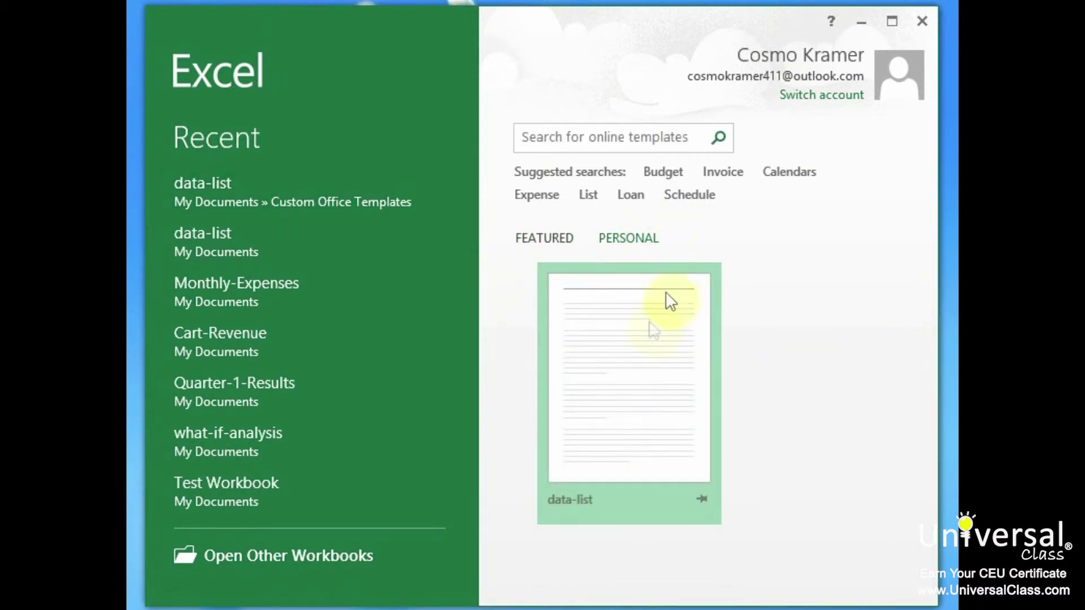
pyautogui.click(632, 369)
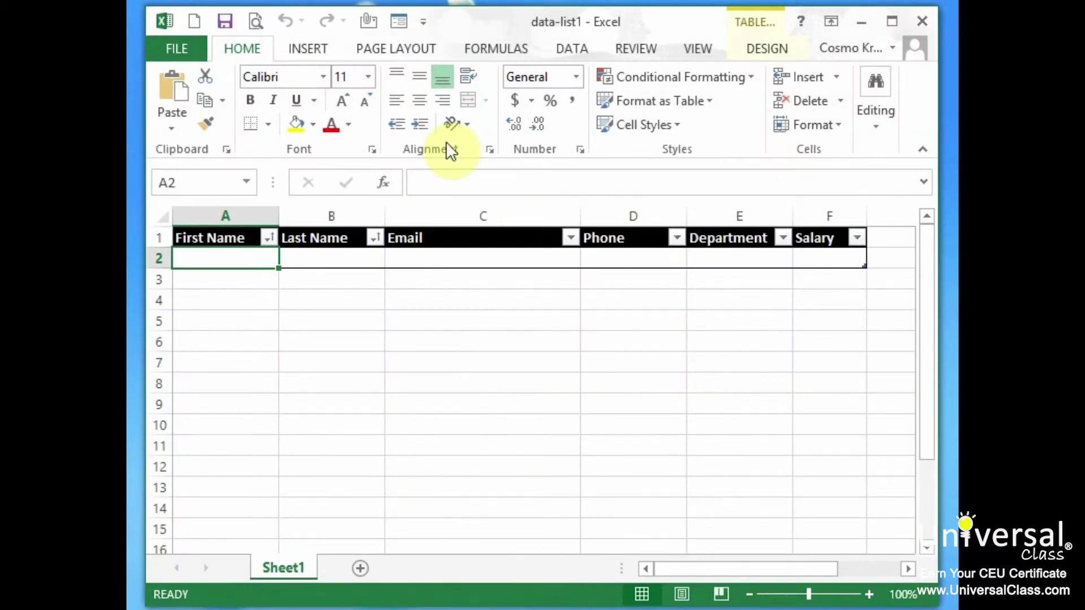
# Step: Enter a sample first name, last name, e-mail and phone number in row 2, dismissing the error
pyautogui.write('John')
pyautogui.press('Tab')
pyautogui.write('Doe')
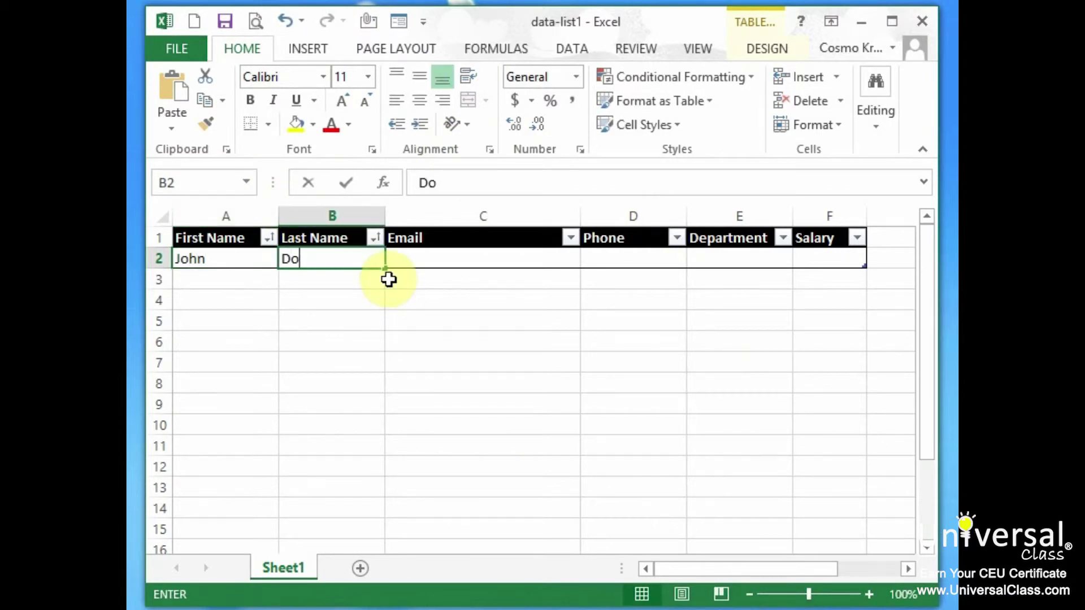
pyautogui.press('Tab')
pyautogui.write('joh')
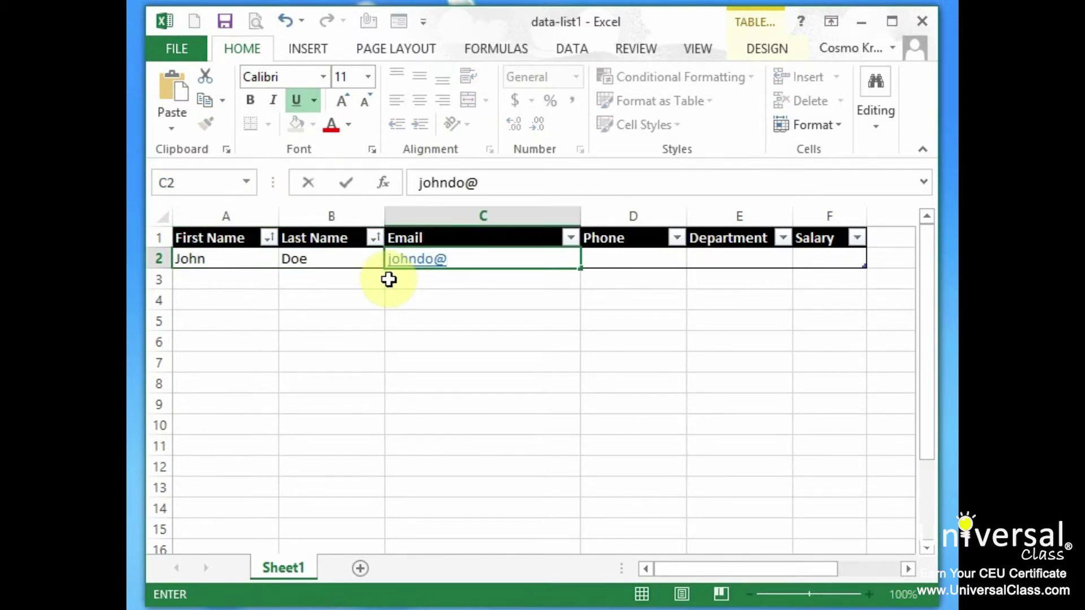
pyautogui.write('ndo@test.com')
pyautogui.press('Tab')
pyautogui.write('82')
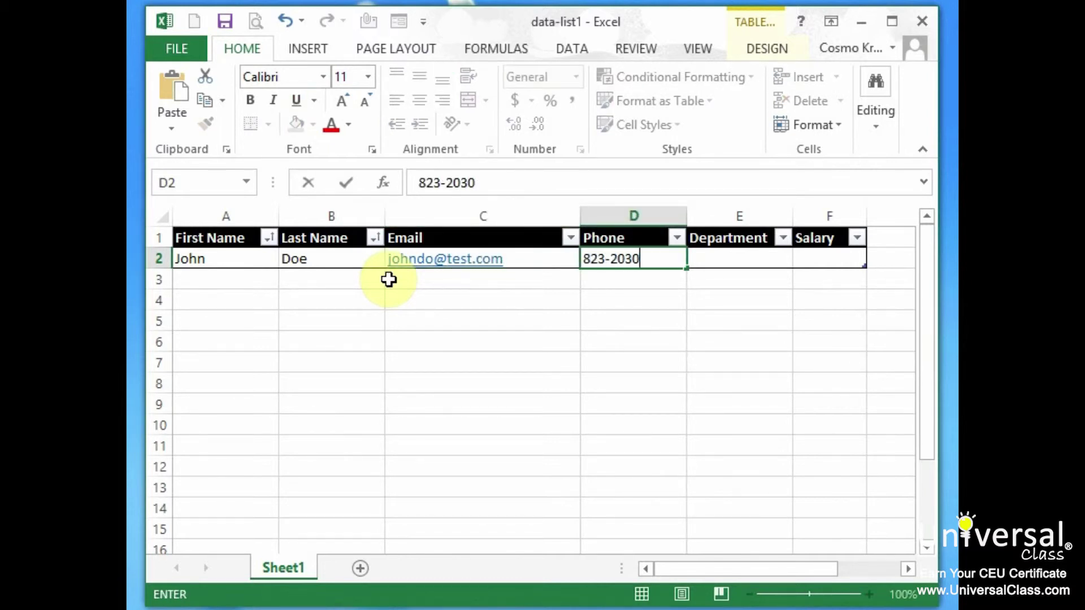
pyautogui.click(389, 279)
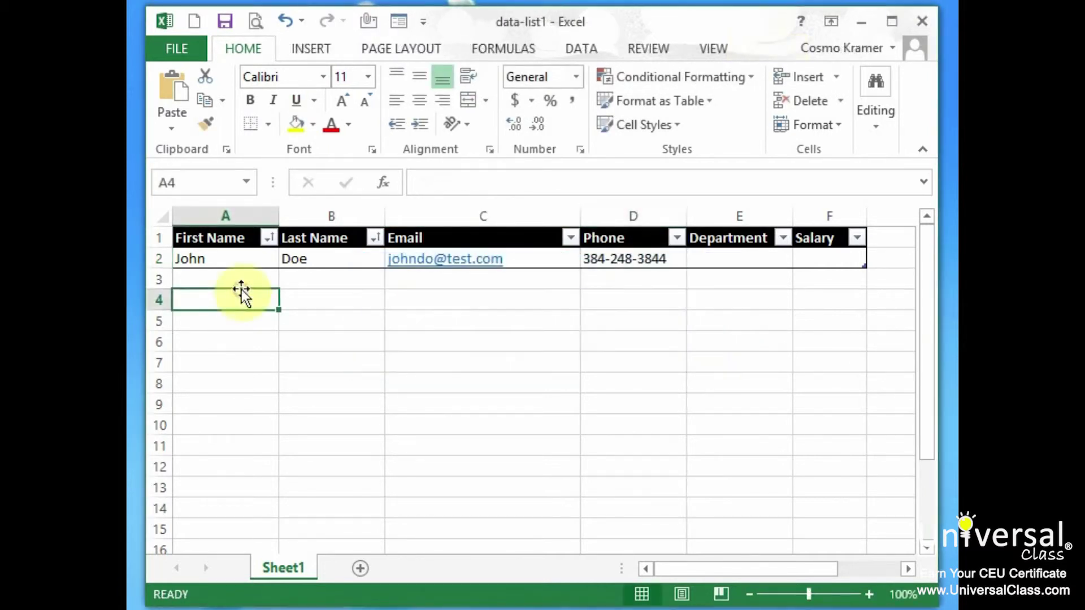
pyautogui.click(252, 277)
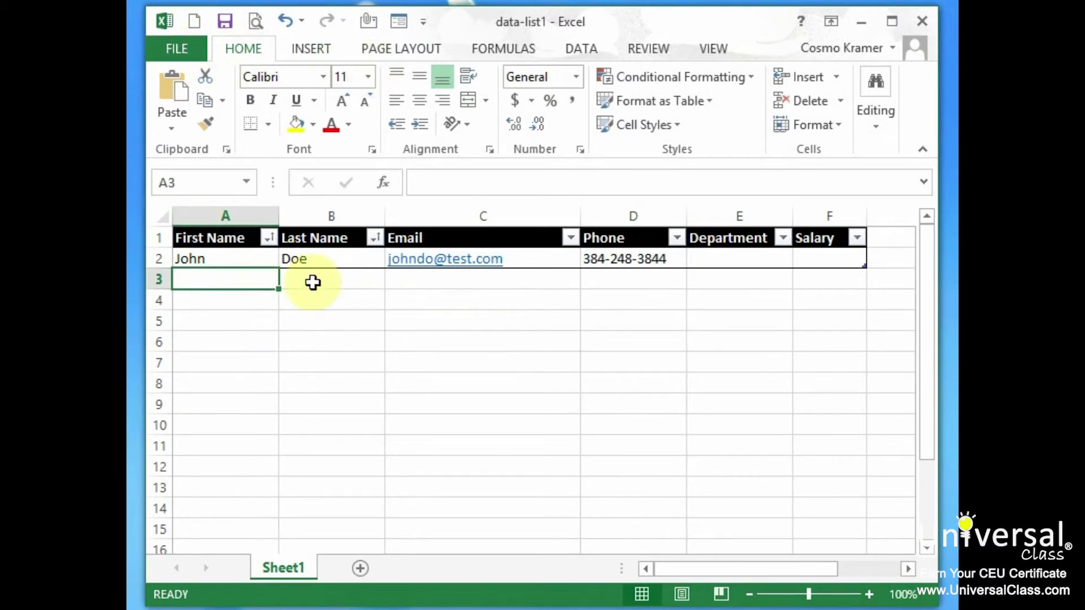
# Step: Search the online templates on File > New for calendars and browse the results
pyautogui.click(182, 49)
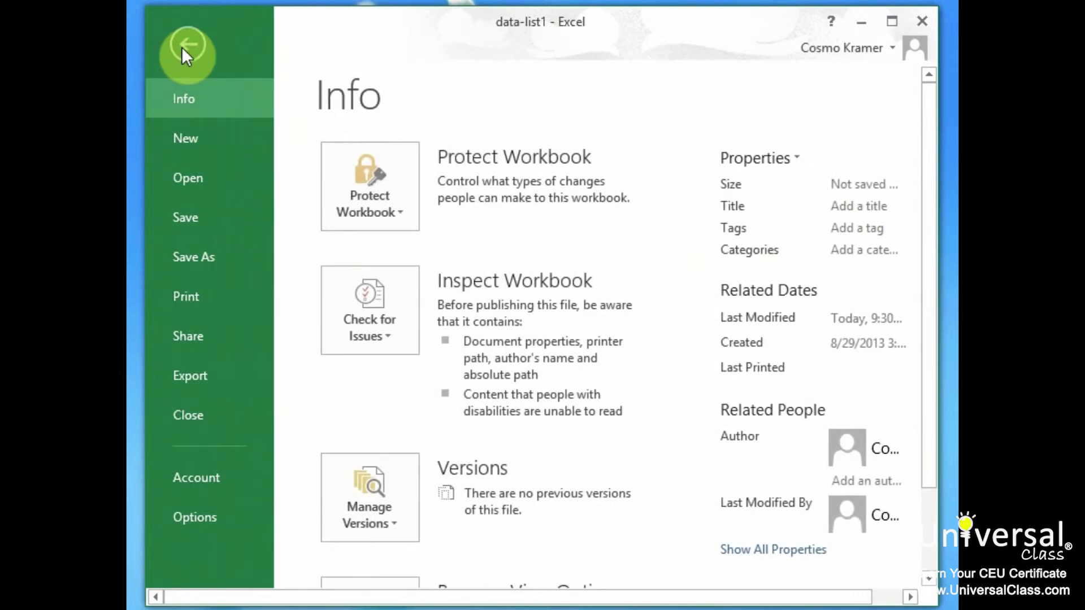
pyautogui.click(208, 133)
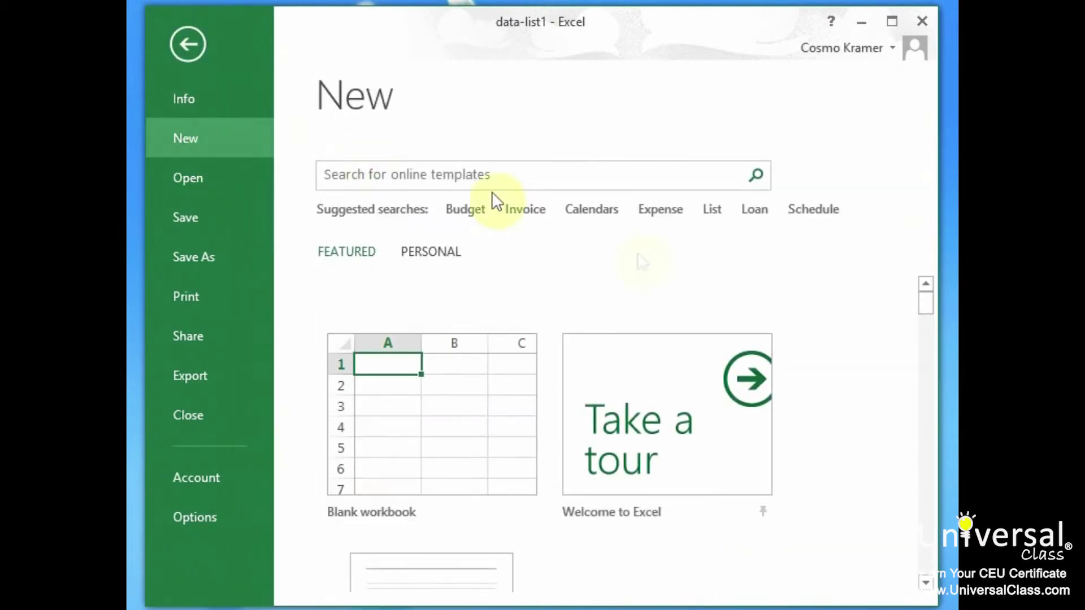
pyautogui.click(445, 177)
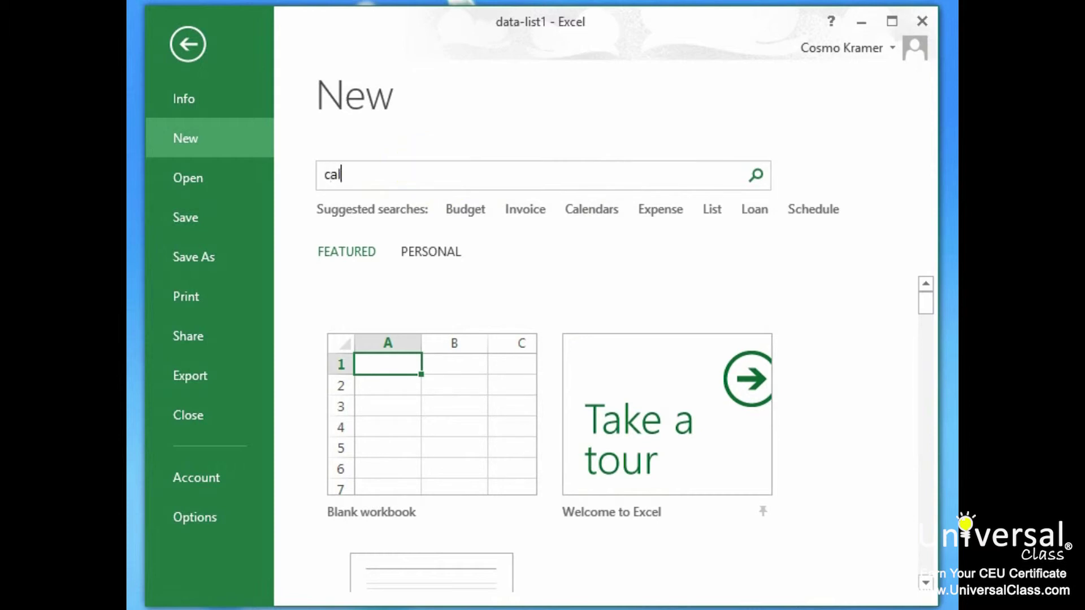
pyautogui.press('Return')
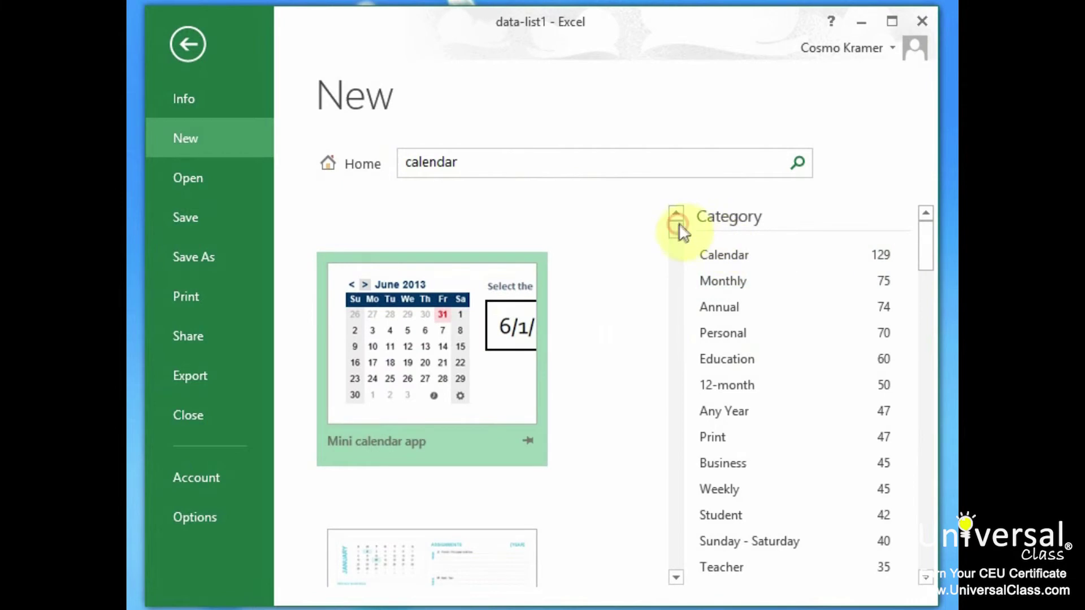
pyautogui.moveTo(679, 225); pyautogui.dragTo(673, 392)
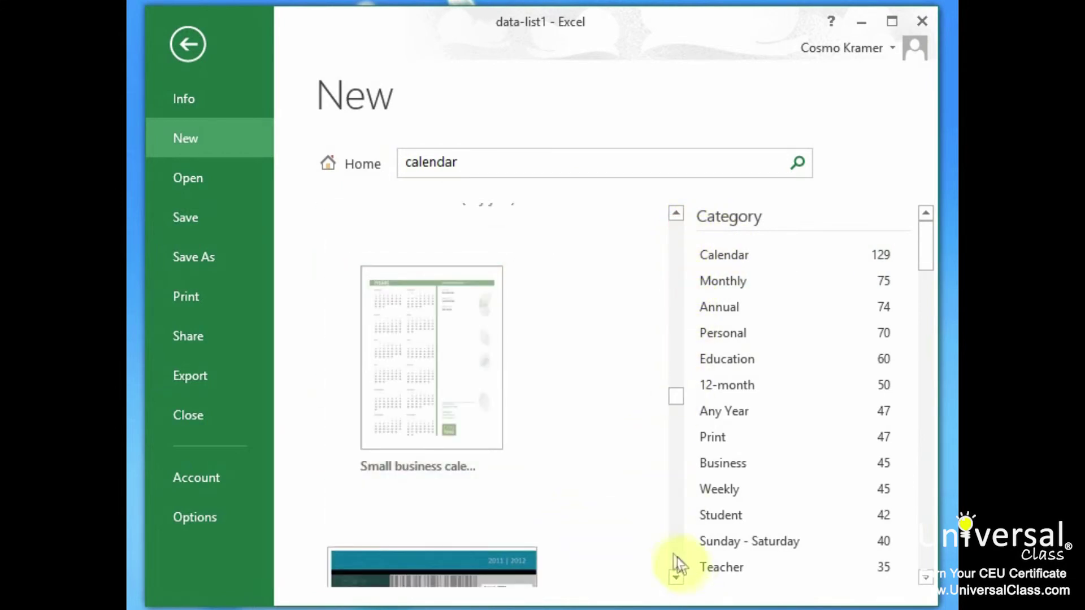
pyautogui.click(674, 556)
pyautogui.scroll(-5, 574, 394)
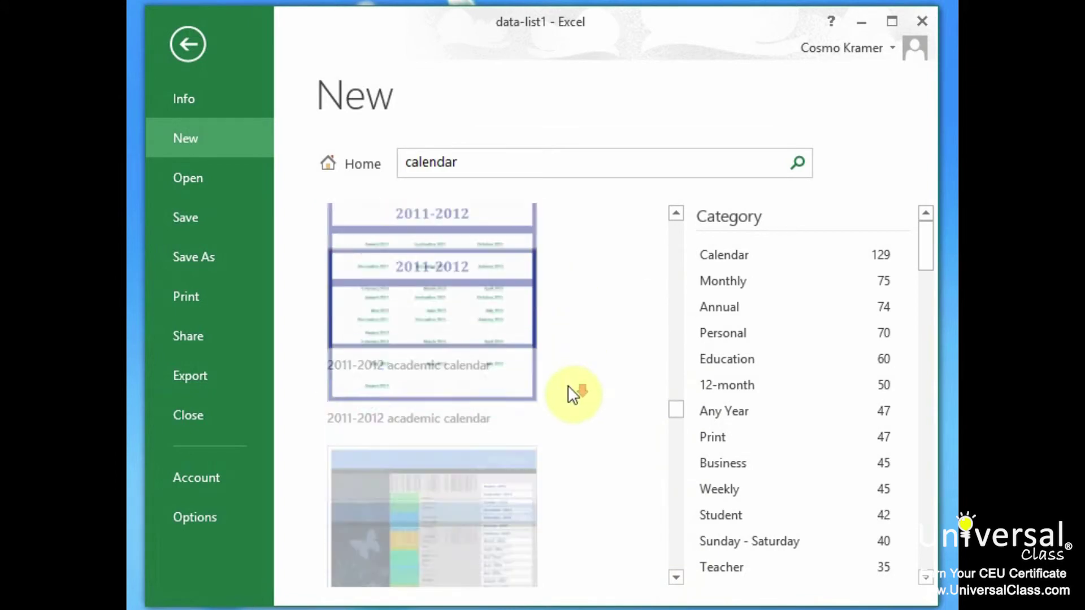
pyautogui.click(682, 405)
pyautogui.click(680, 315)
# Step: Create a workbook from the Any year monthly calendar (Rainbow Bears) template
pyautogui.click(385, 307)
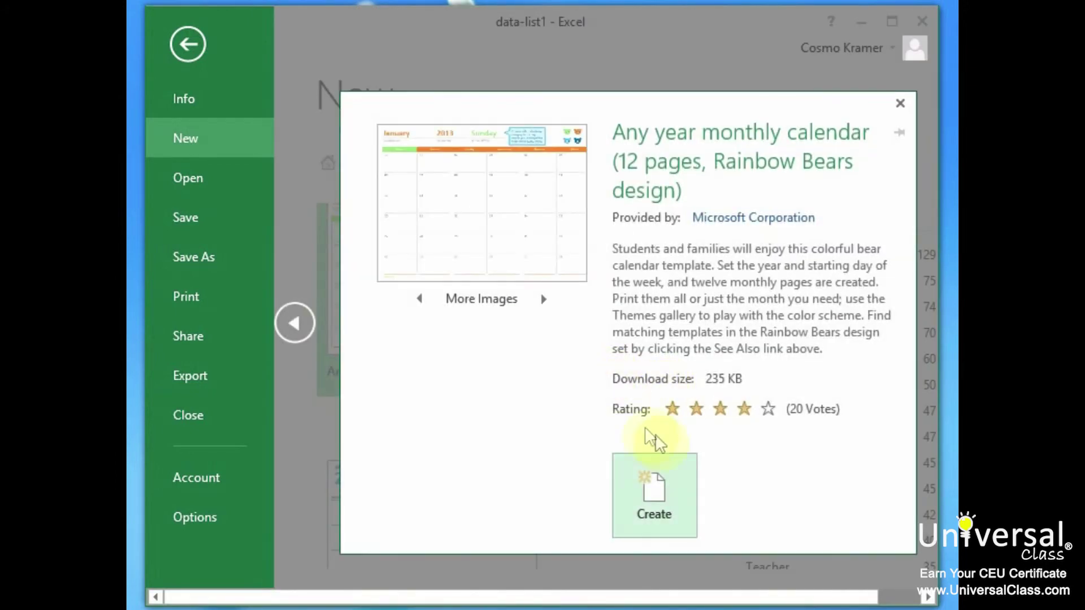
pyautogui.click(667, 493)
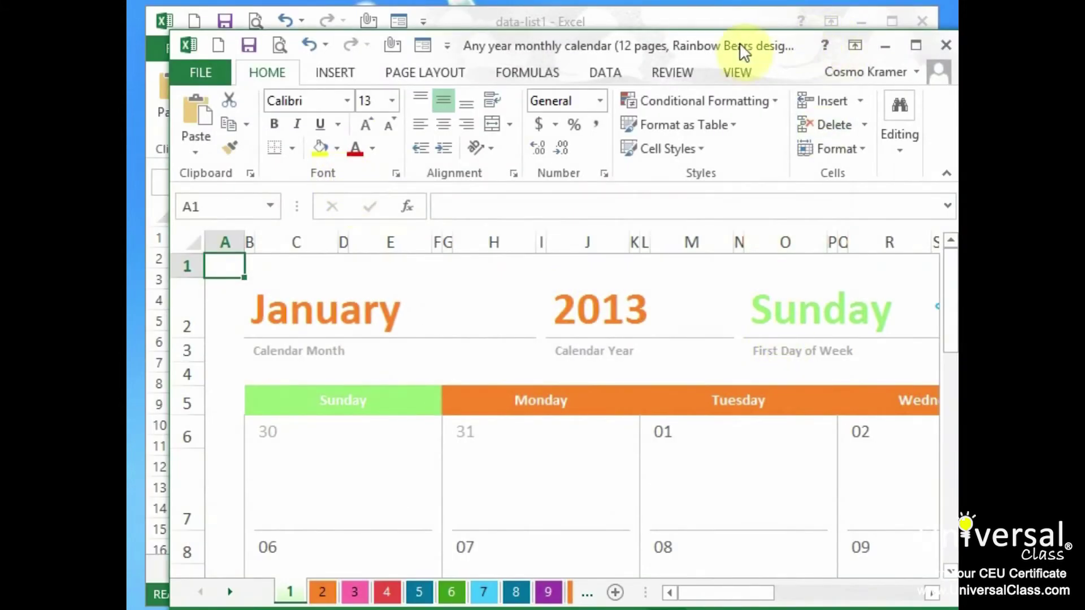
pyautogui.moveTo(741, 48); pyautogui.dragTo(735, 46)
pyautogui.scroll(-2, 502, 465)
pyautogui.scroll(2, 500, 465)
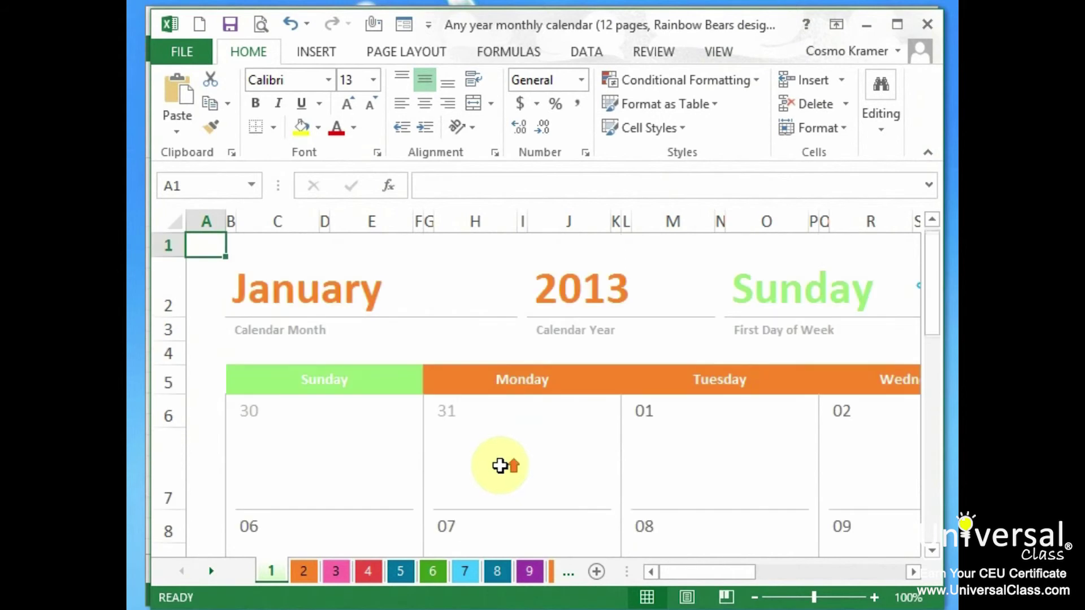
pyautogui.click(187, 53)
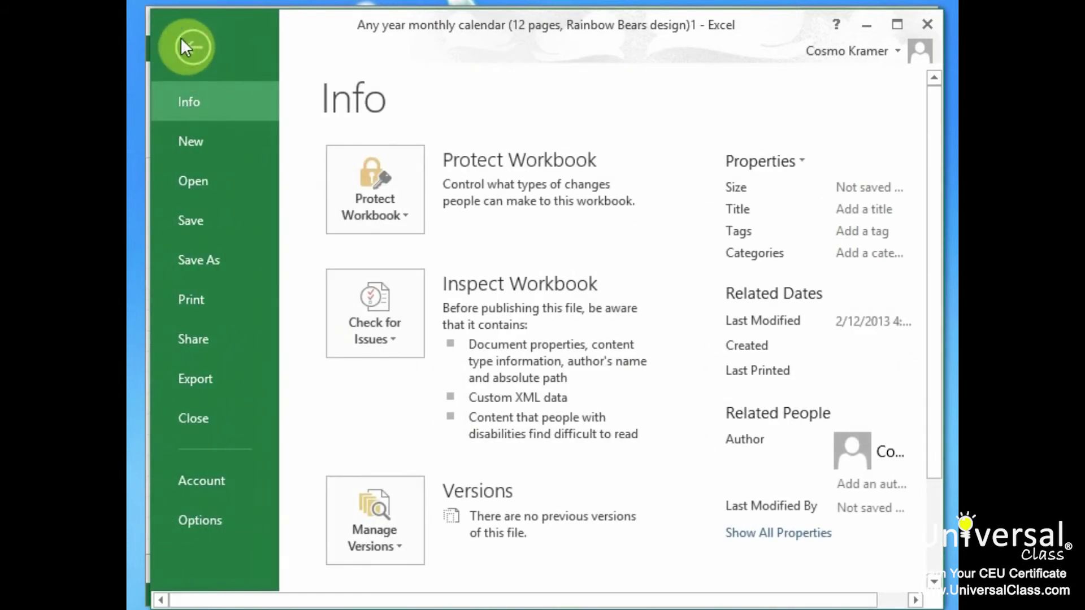
# Step: Open the Monthly-Expenses workbook from the Recent Workbooks list
pyautogui.click(210, 174)
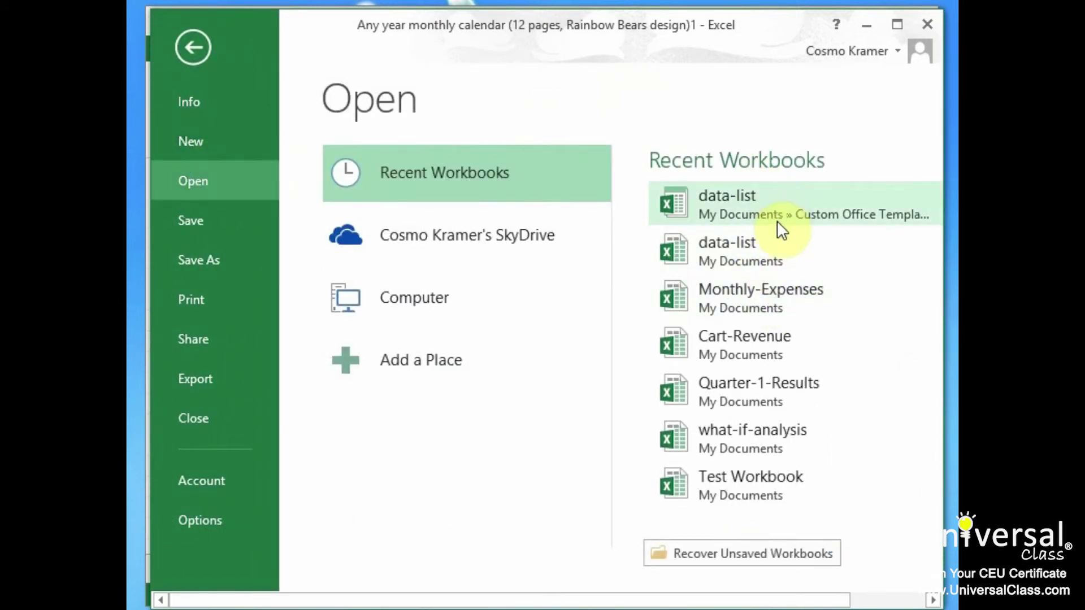
pyautogui.click(774, 291)
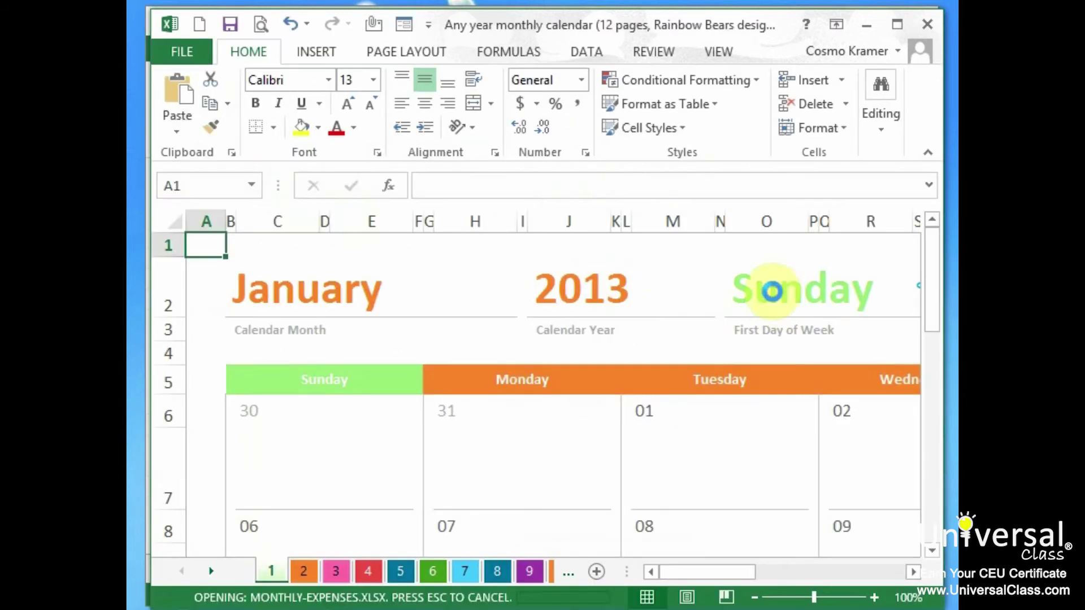
pyautogui.moveTo(541, 56); pyautogui.dragTo(514, 29)
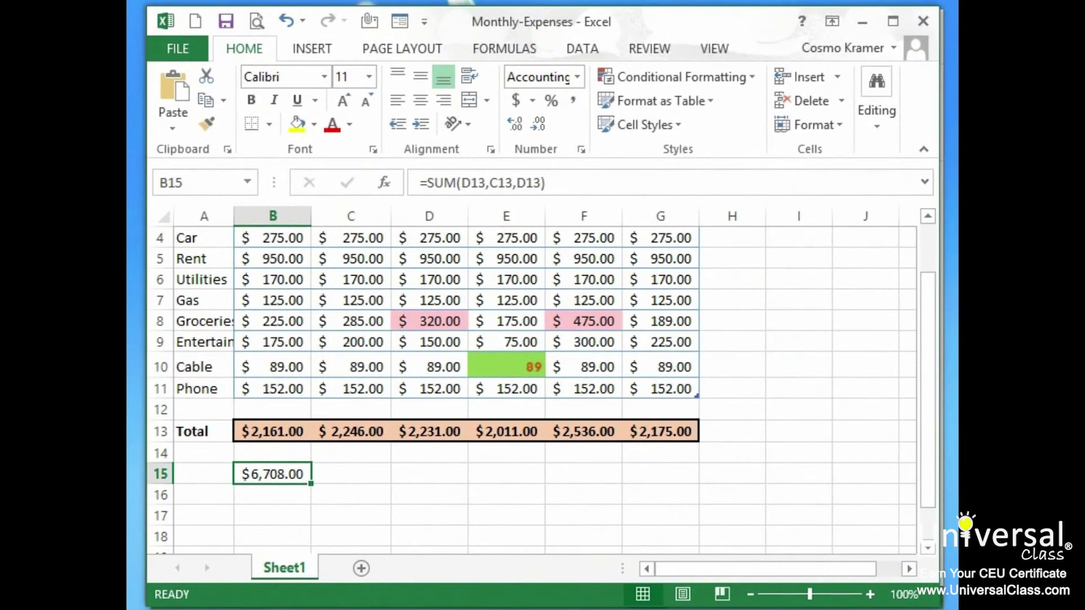
# Step: Clear all expense amounts and totals in B4:G15
pyautogui.scroll(1, 506, 322)
pyautogui.scroll(-1, 435, 334)
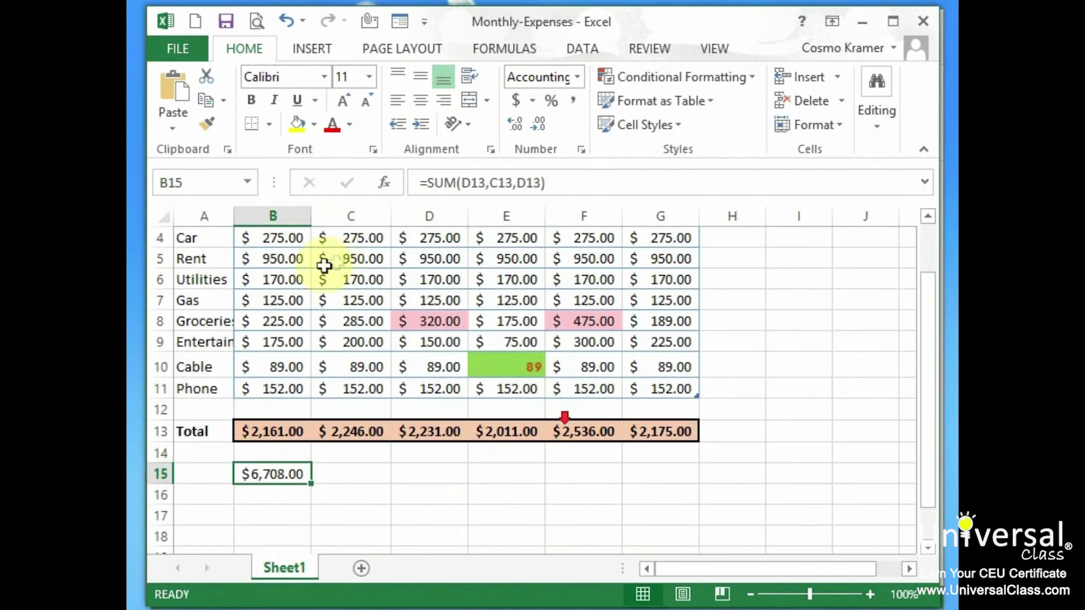
pyautogui.moveTo(271, 238); pyautogui.dragTo(686, 475)
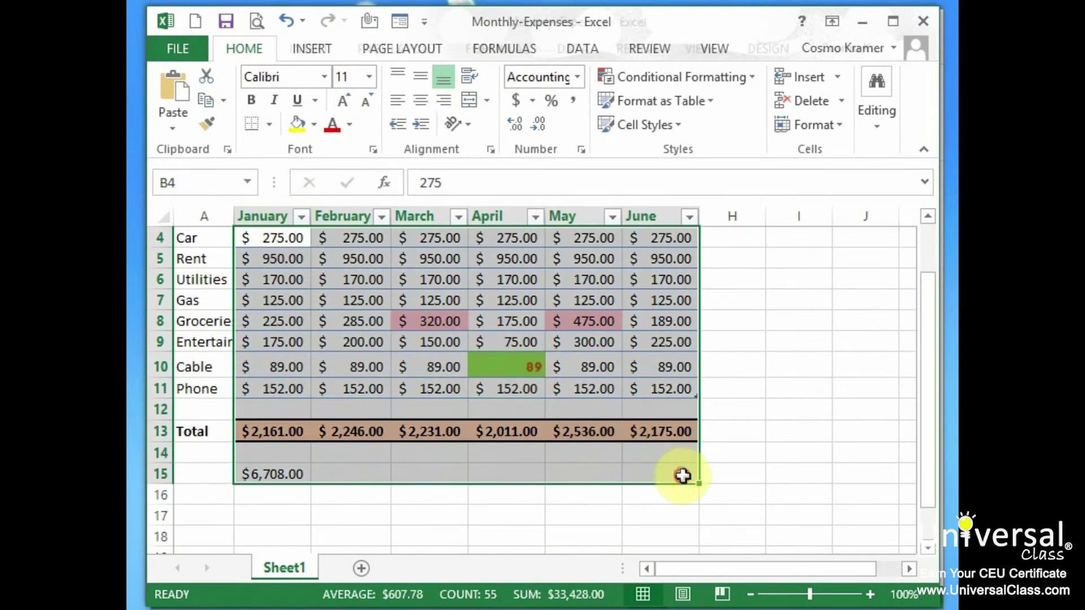
pyautogui.press('Delete')
pyautogui.scroll(1, 698, 398)
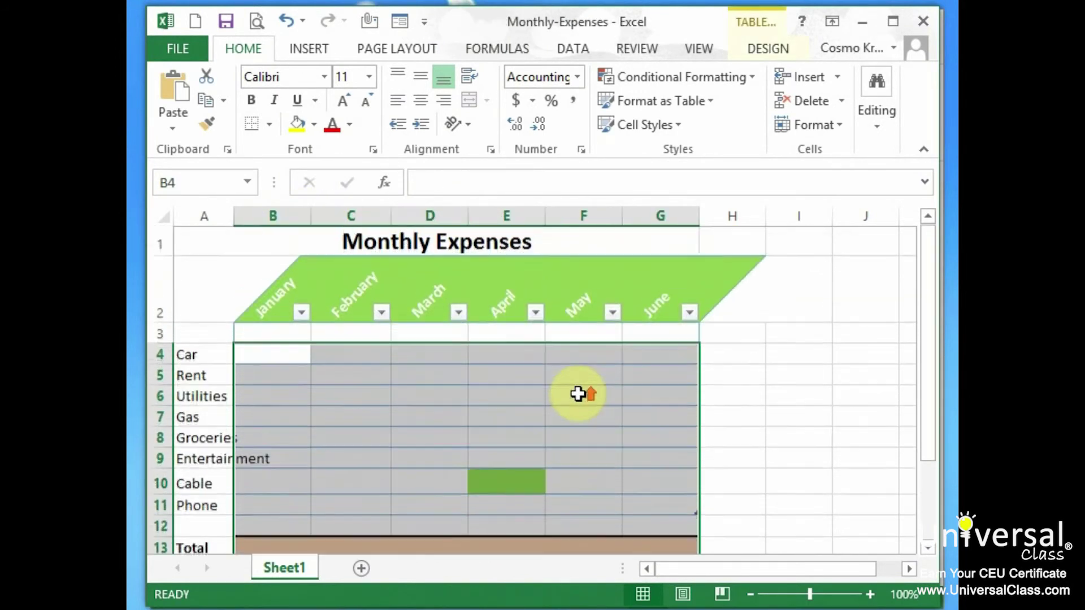
pyautogui.click(275, 355)
# Step: Save the workbook via My Documents as Excel Template 'Monthly-Expenses'
pyautogui.click(178, 49)
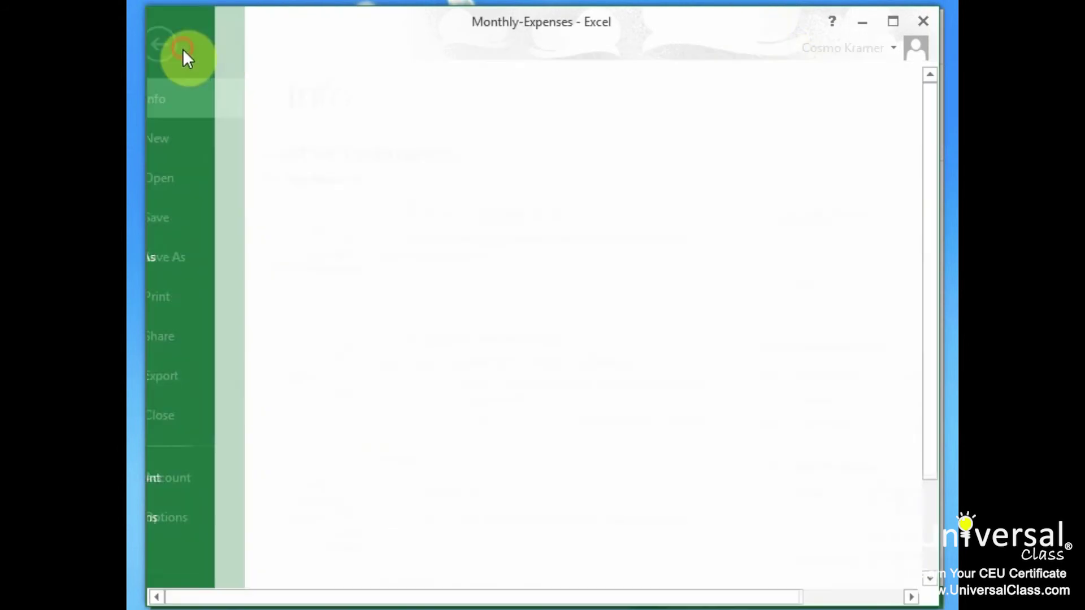
pyautogui.click(213, 259)
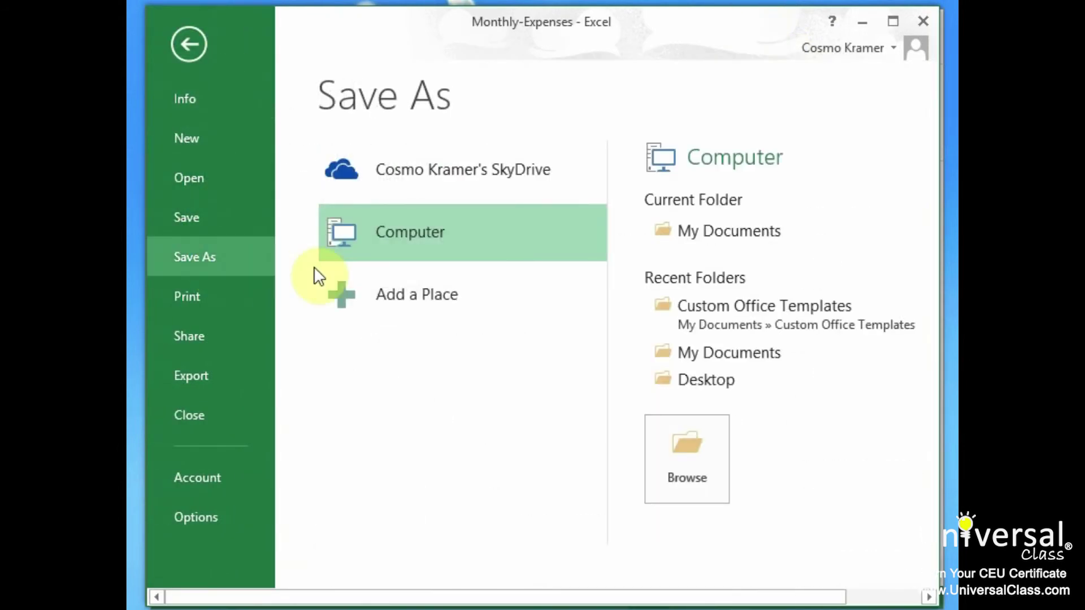
pyautogui.click(770, 235)
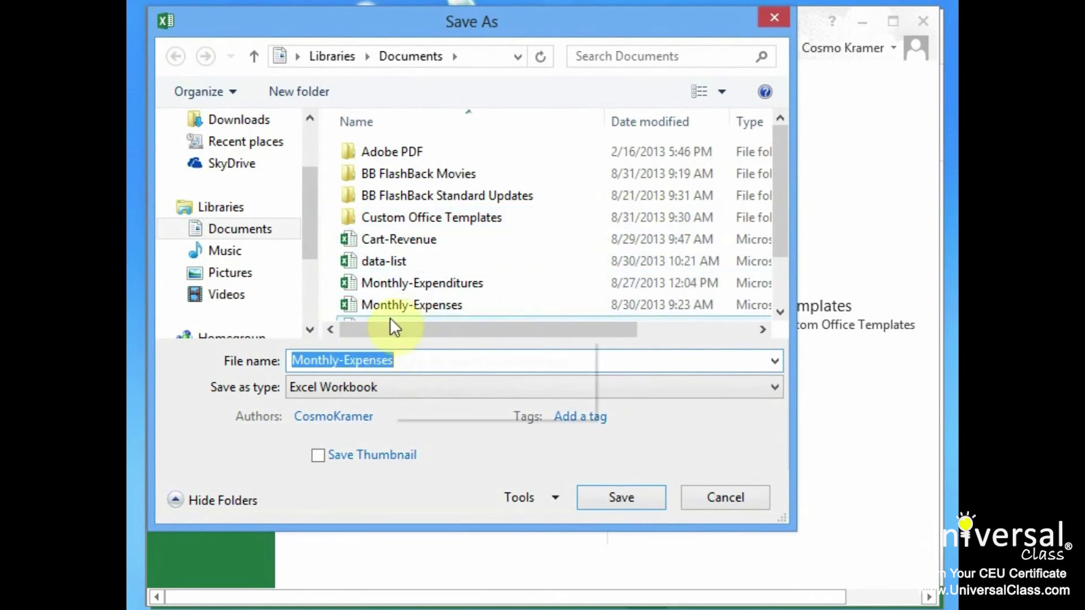
pyautogui.click(779, 387)
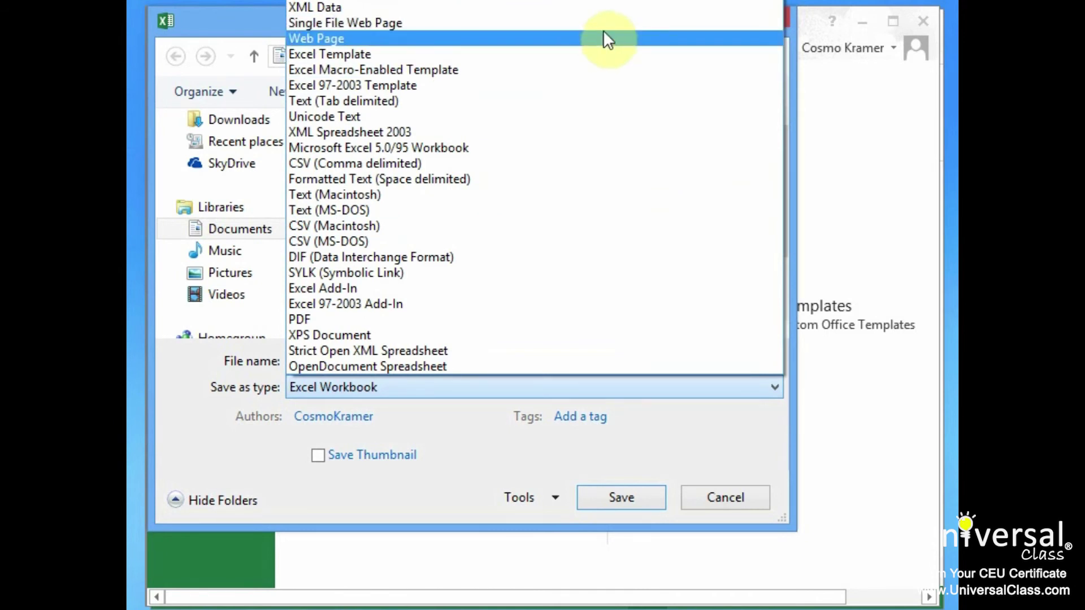
pyautogui.click(571, 52)
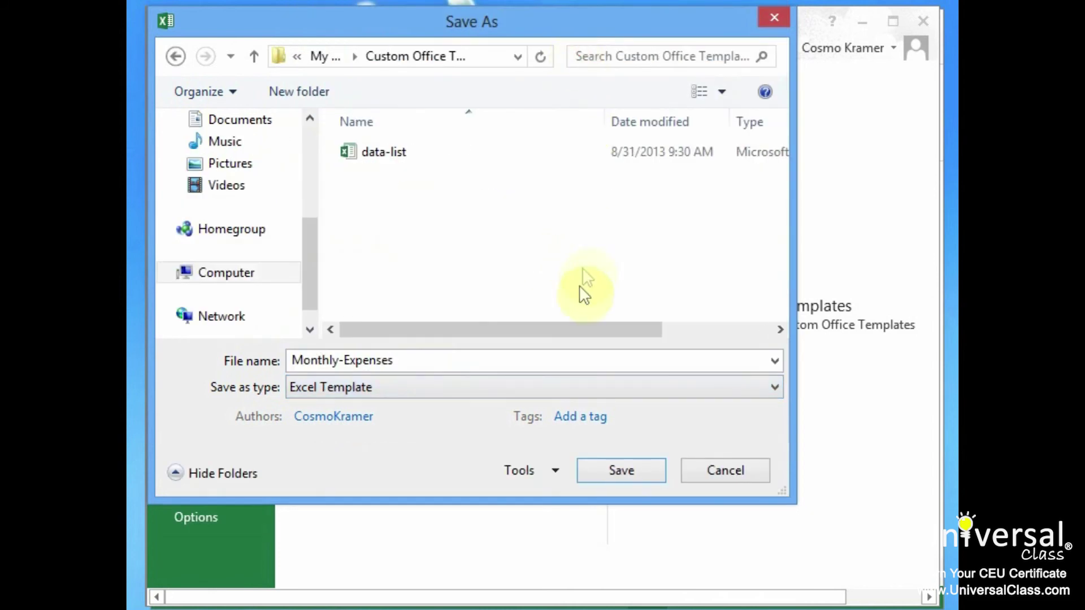
pyautogui.click(558, 367)
pyautogui.click(625, 477)
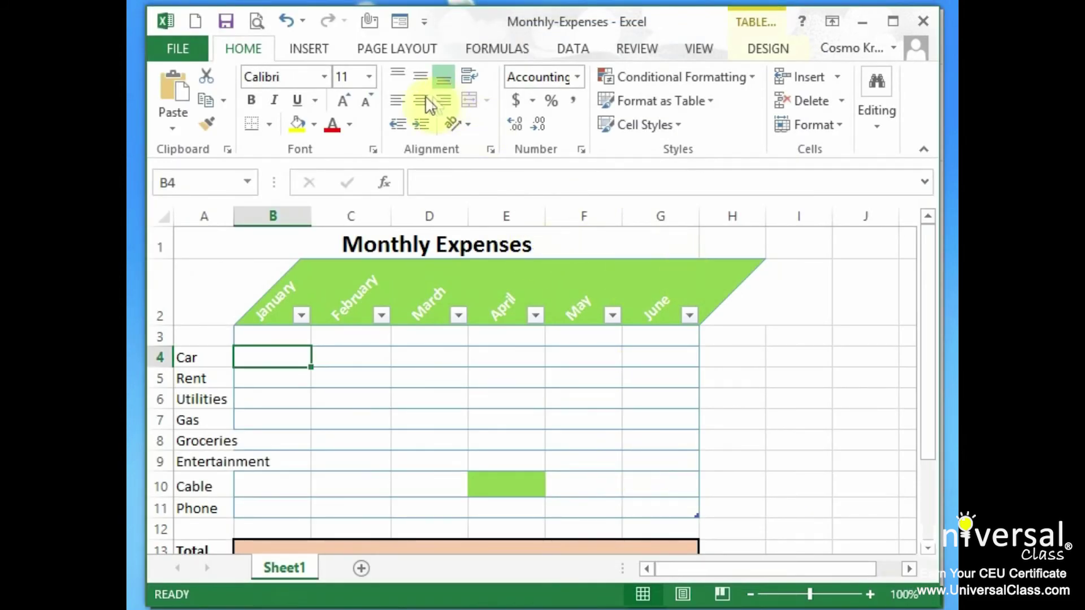
# Step: Show the Personal templates on the File > New page
pyautogui.click(173, 53)
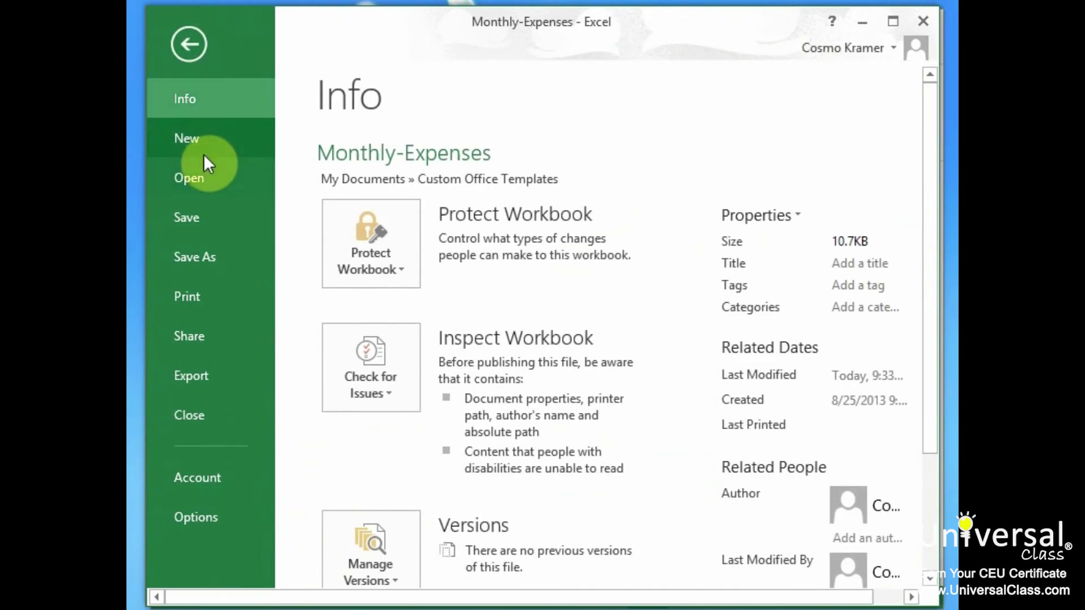
pyautogui.click(193, 138)
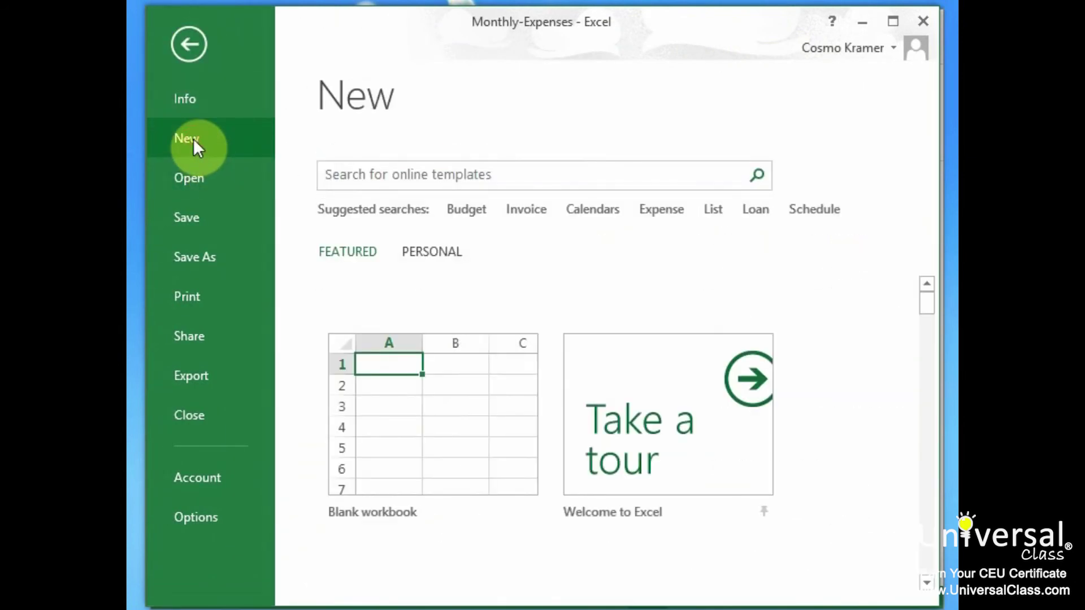
pyautogui.click(442, 253)
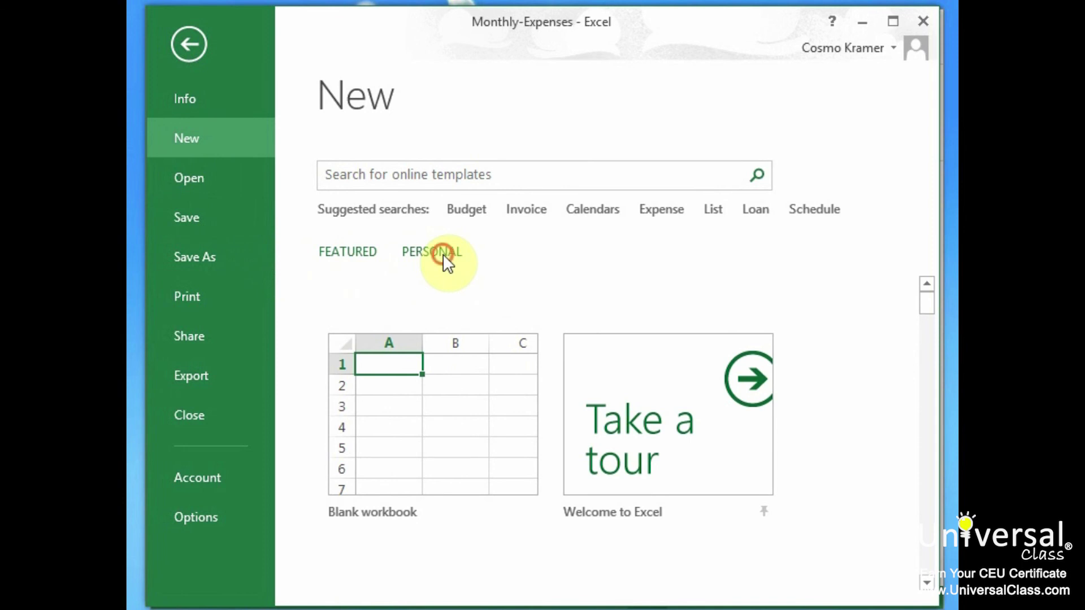